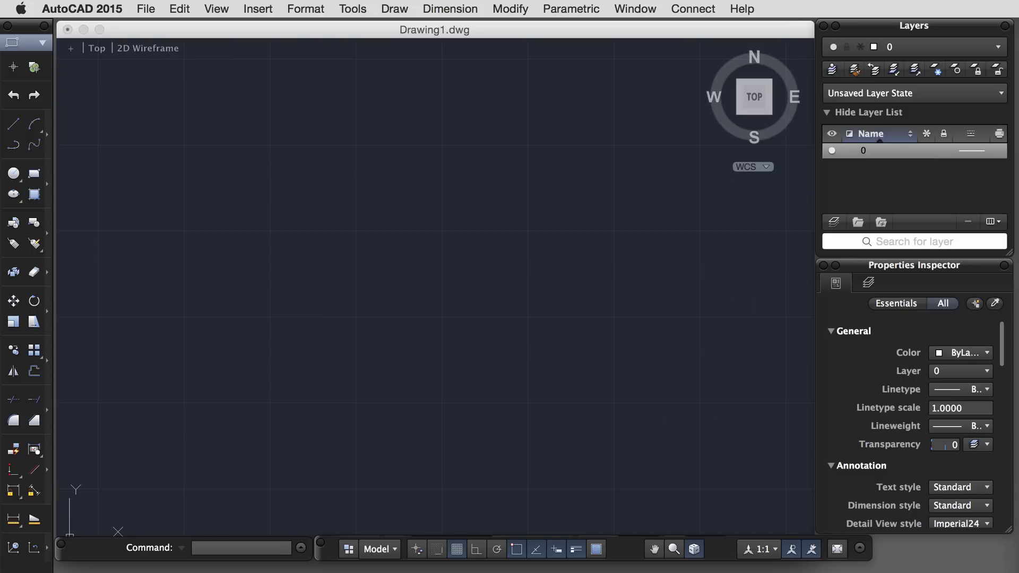
# Step: Create a new drawing from the acad.dwt template
pyautogui.click(307, 362)
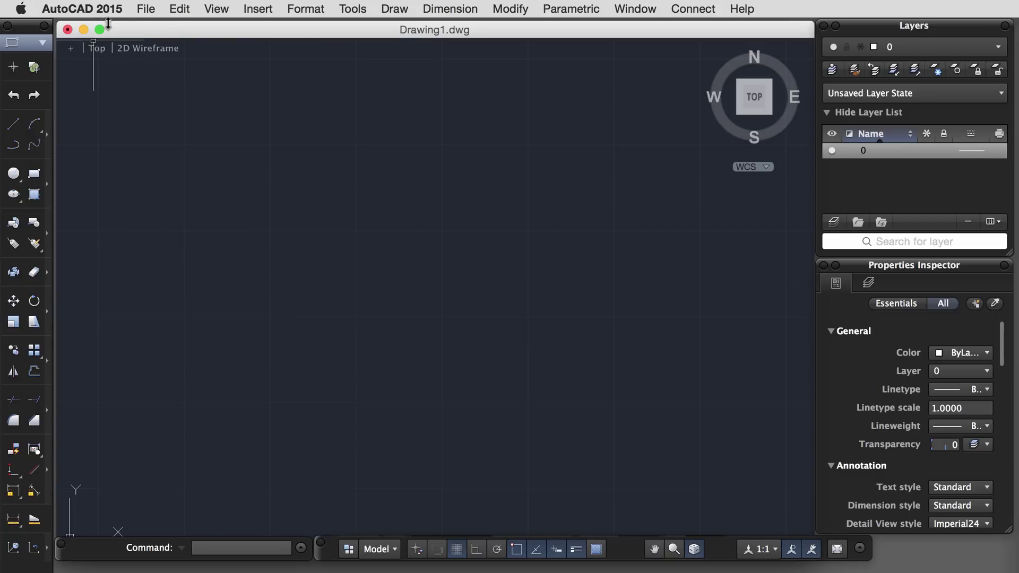
pyautogui.click(146, 9)
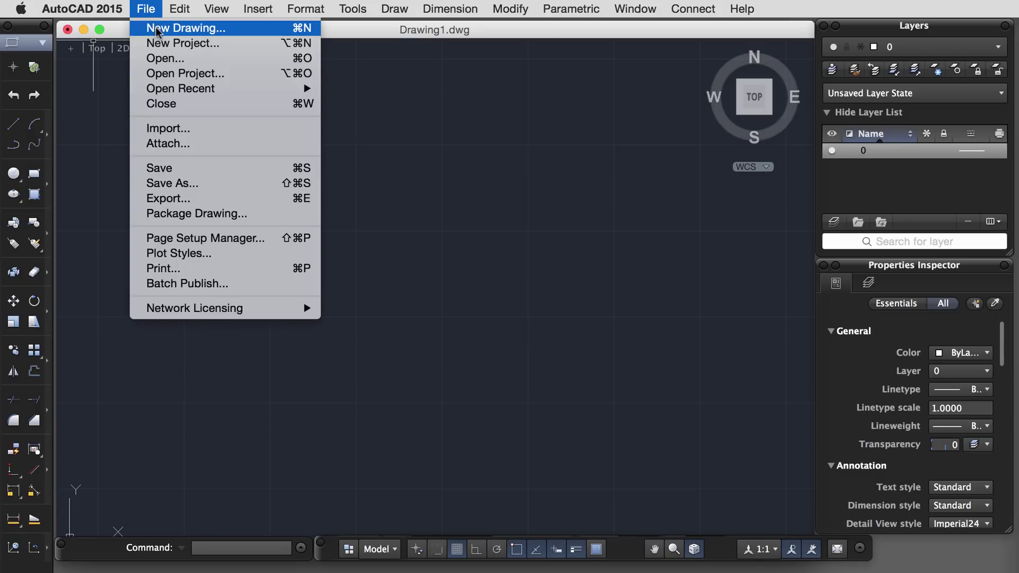
pyautogui.click(157, 32)
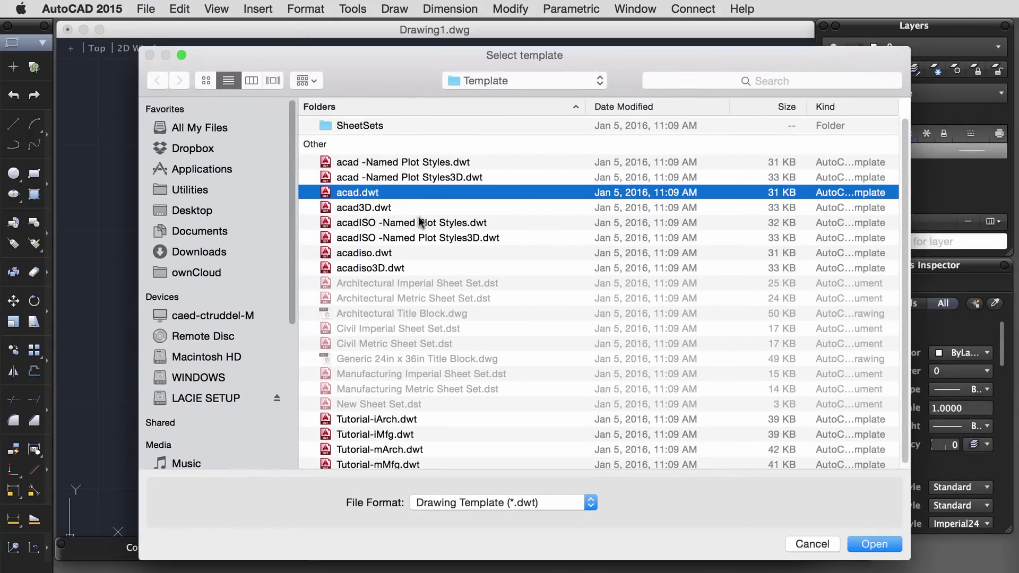
pyautogui.click(873, 544)
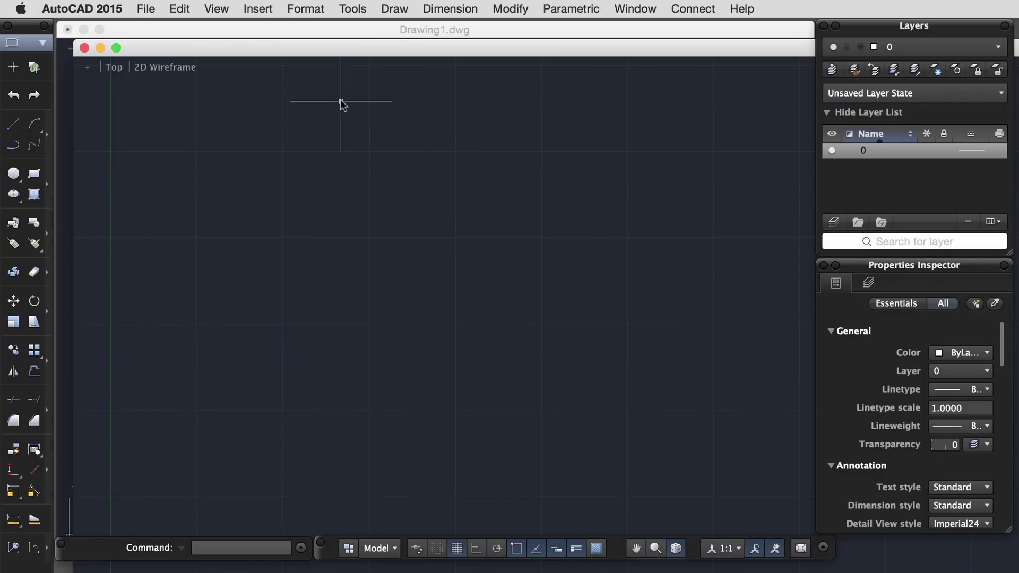
# Step: Set the drawing's length units to Architectural
pyautogui.write('units')
pyautogui.press('Return')
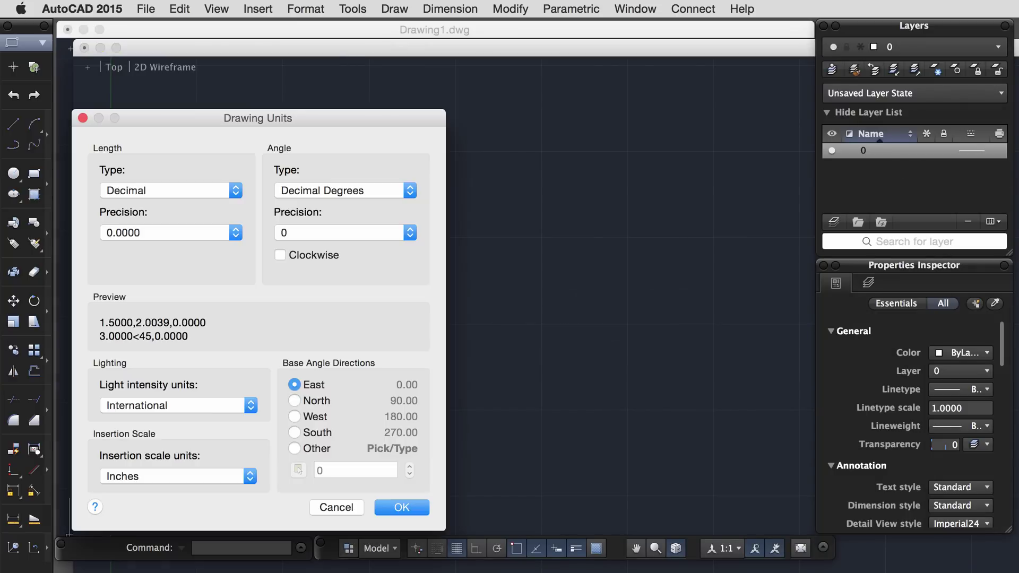
pyautogui.click(173, 190)
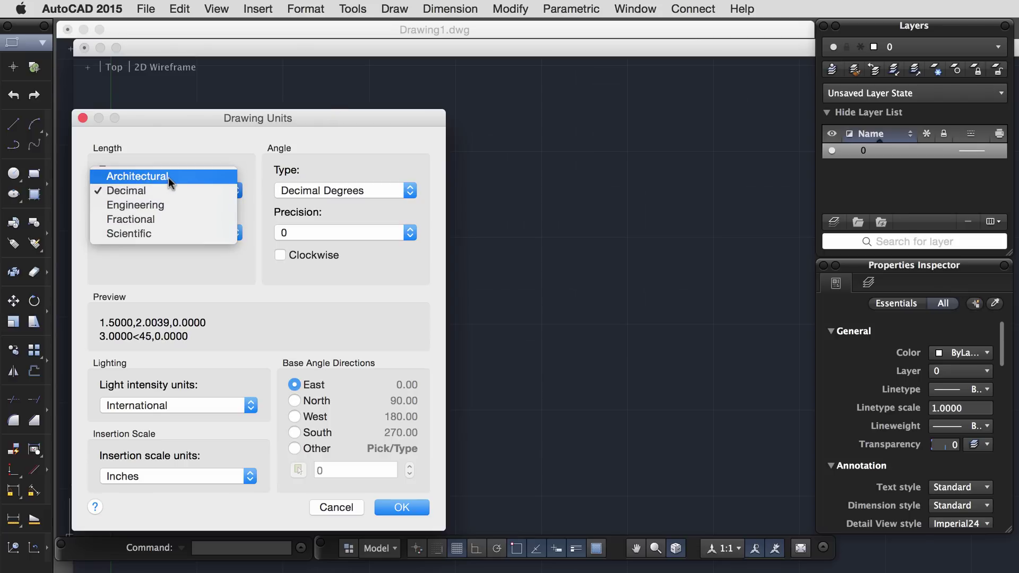
pyautogui.click(168, 178)
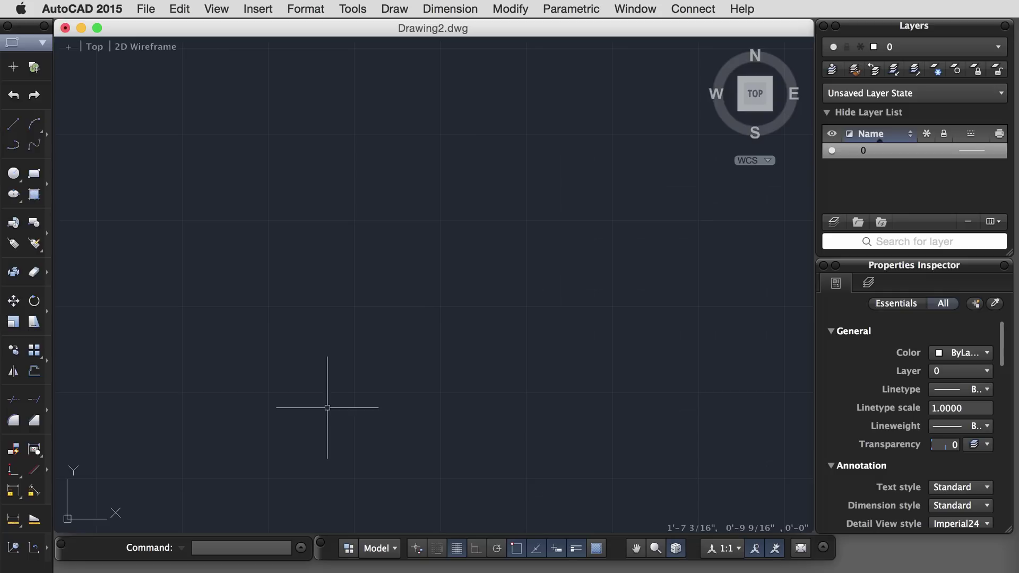
# Step: Choose 00243.PDF from the Workshop02 folder as a new reference, with its insertion point given by coordinates at 0,0,0
pyautogui.write('XR')
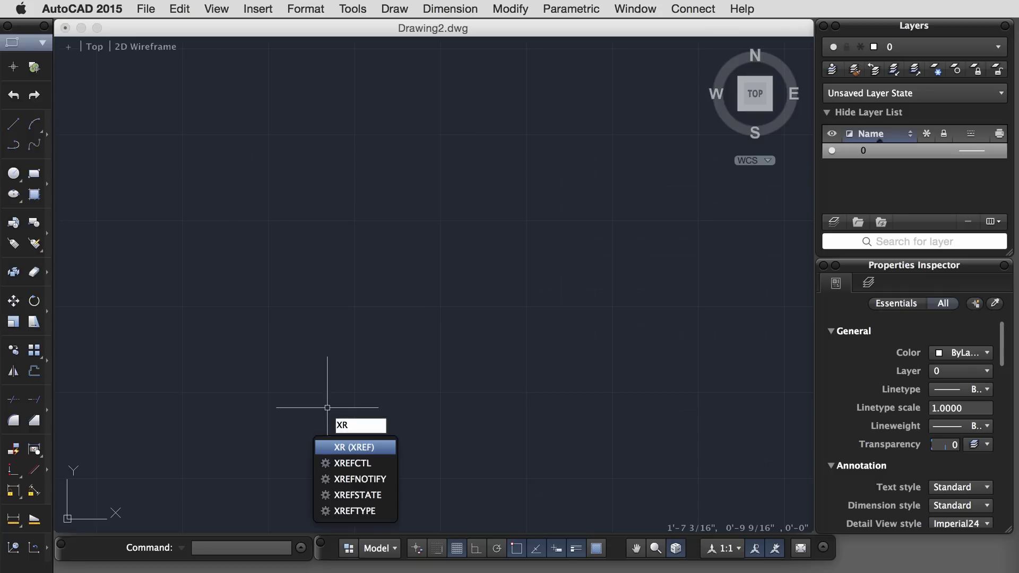
pyautogui.press('Return')
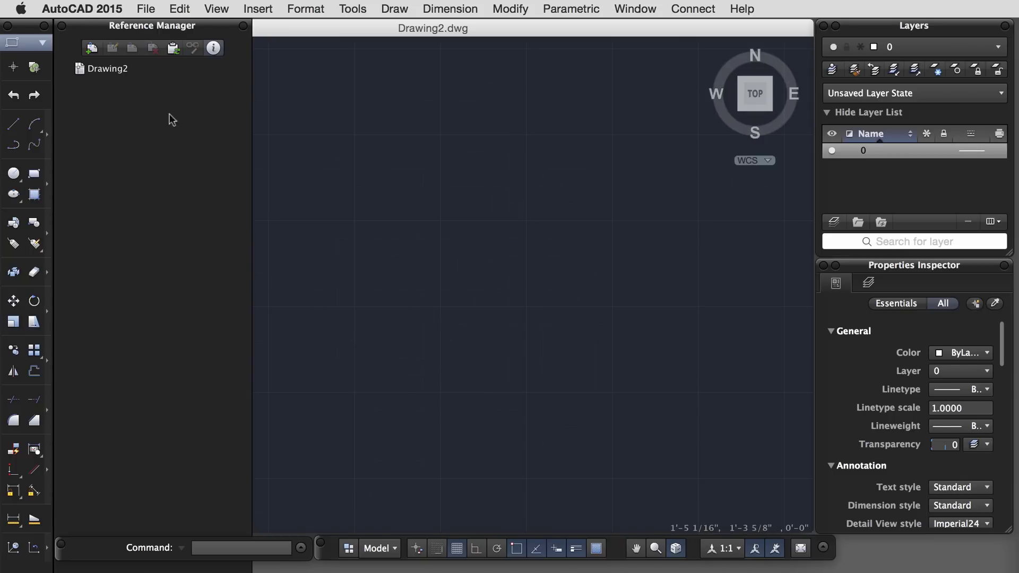
pyautogui.click(94, 50)
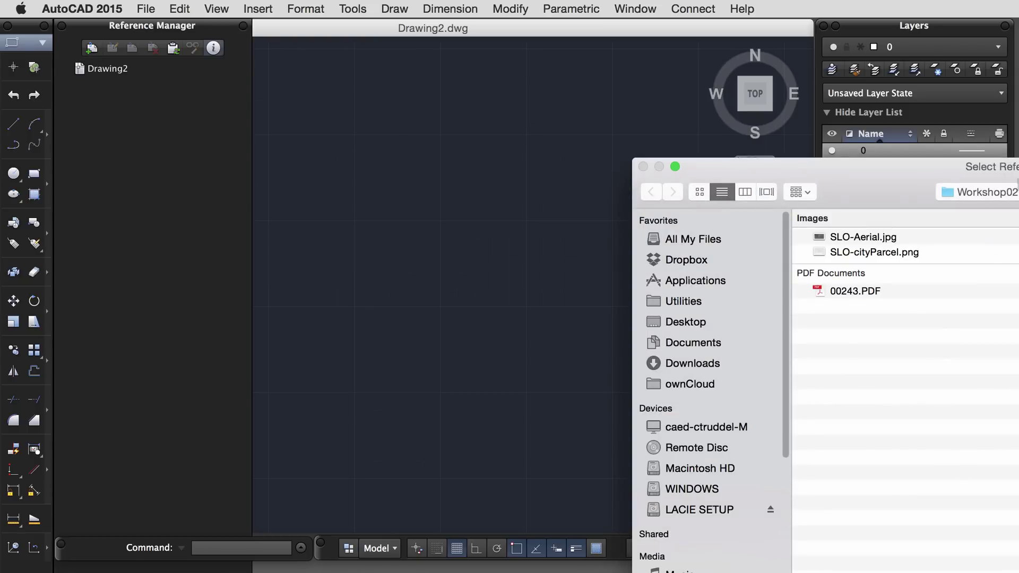
pyautogui.moveTo(1003, 166); pyautogui.dragTo(463, 34)
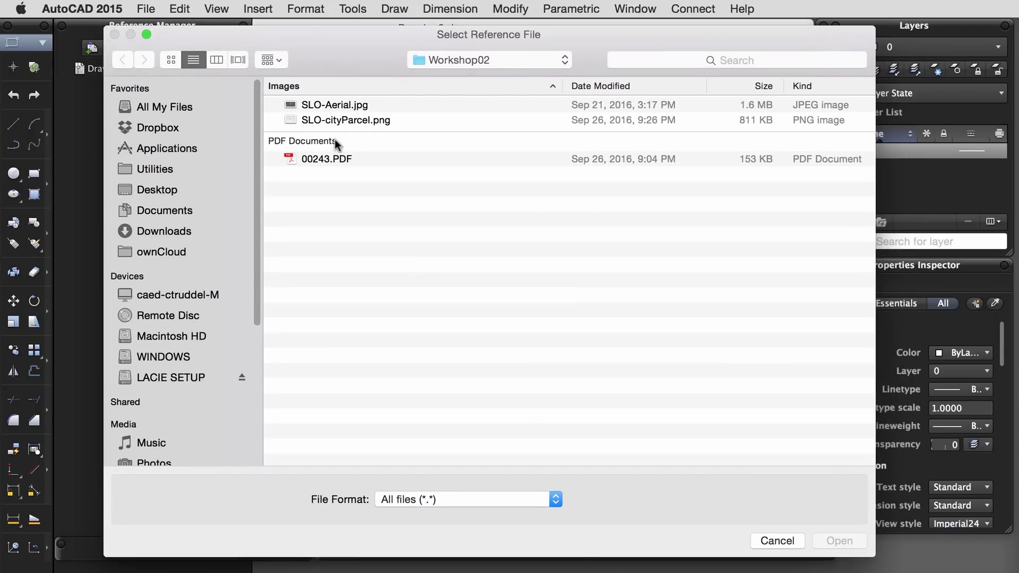
pyautogui.click(322, 158)
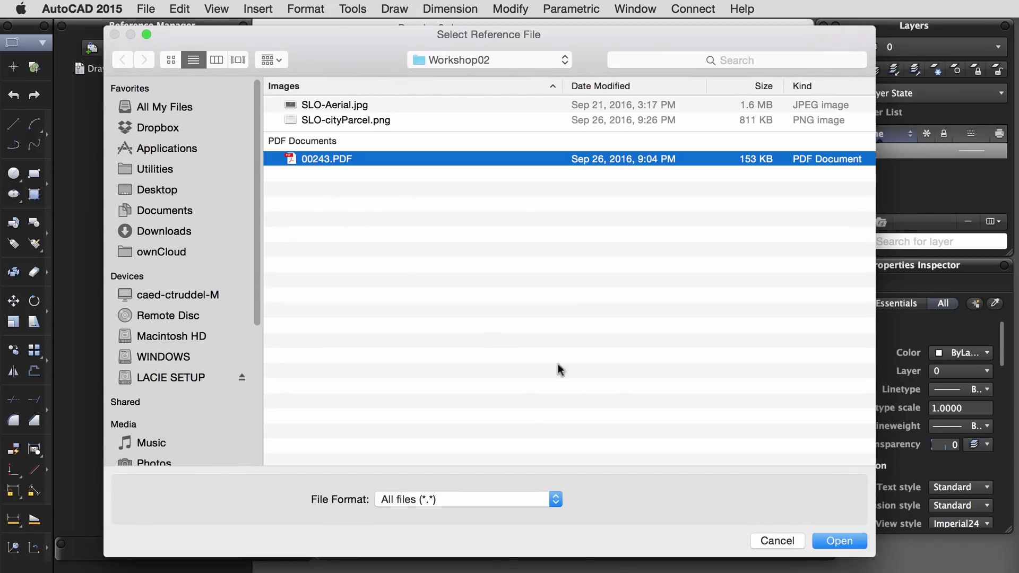
pyautogui.click(837, 540)
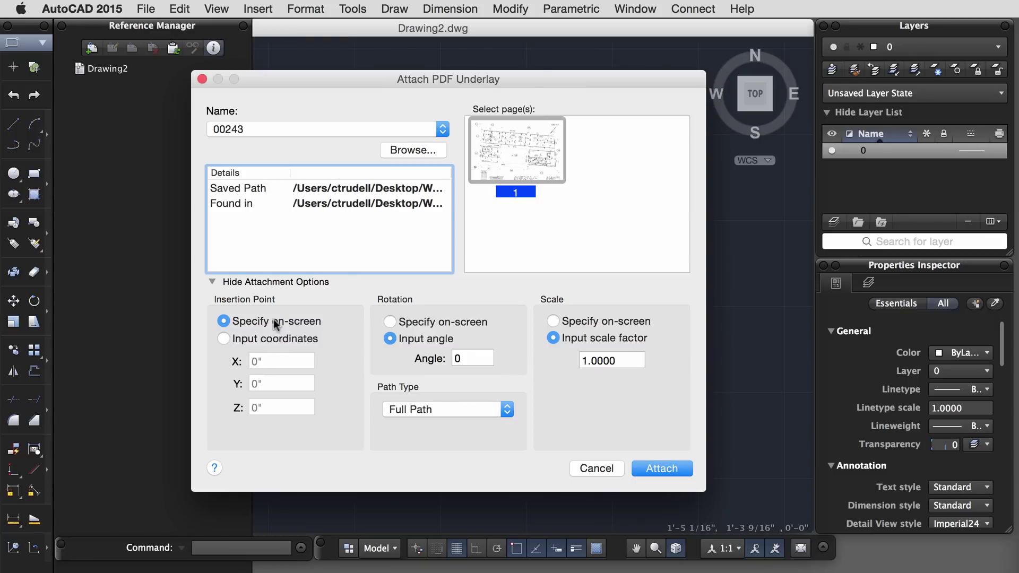
pyautogui.click(224, 339)
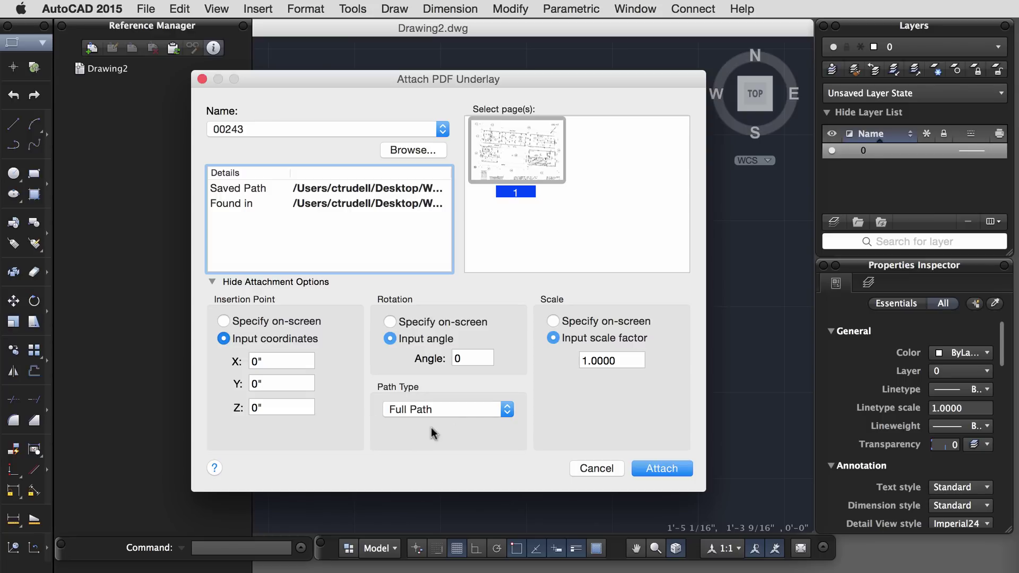
# Step: Try a relative path for the PDF underlay and return the path type to Full Path
pyautogui.click(466, 409)
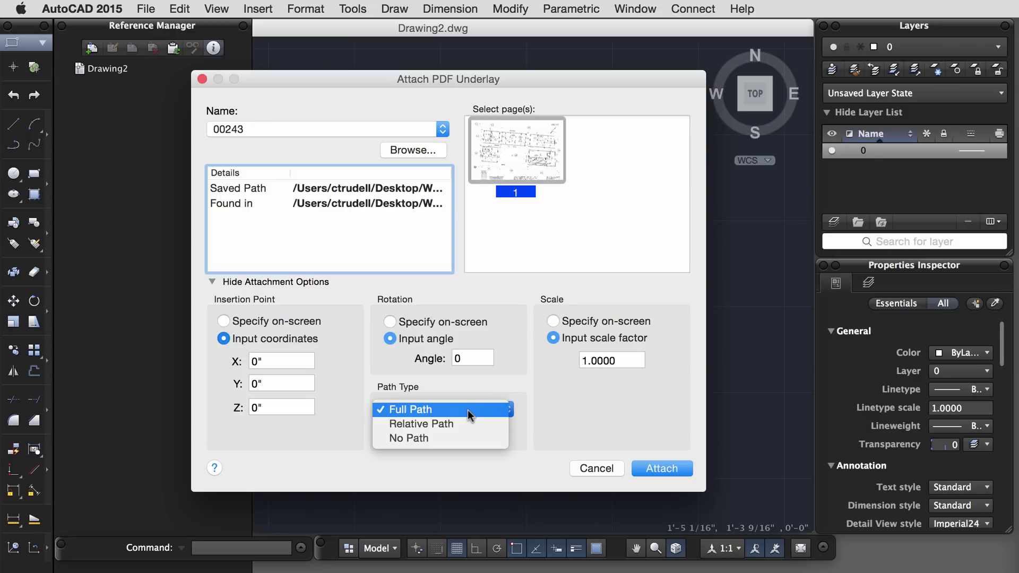
pyautogui.click(425, 424)
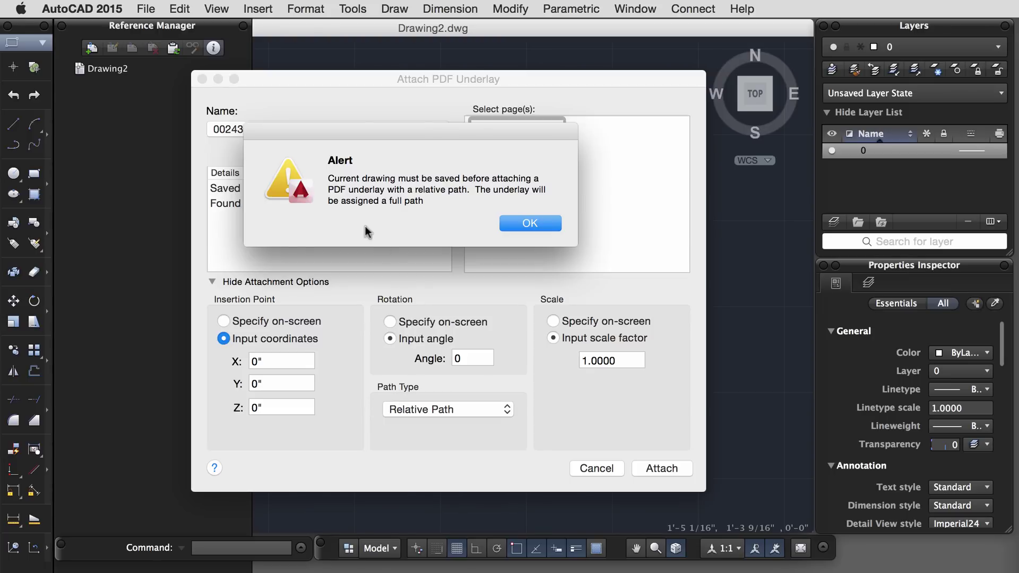
pyautogui.click(505, 225)
pyautogui.click(447, 409)
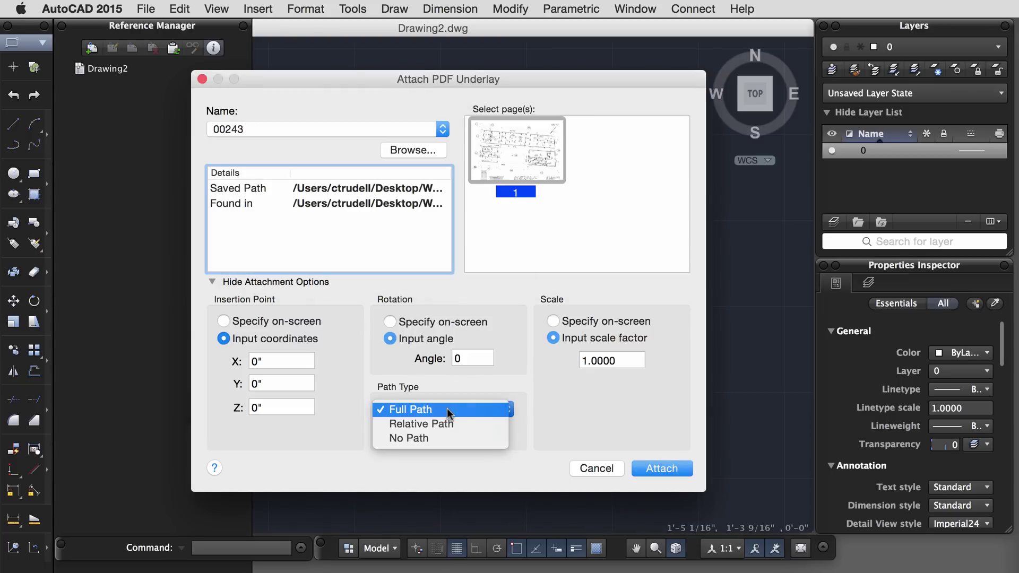
pyautogui.click(416, 410)
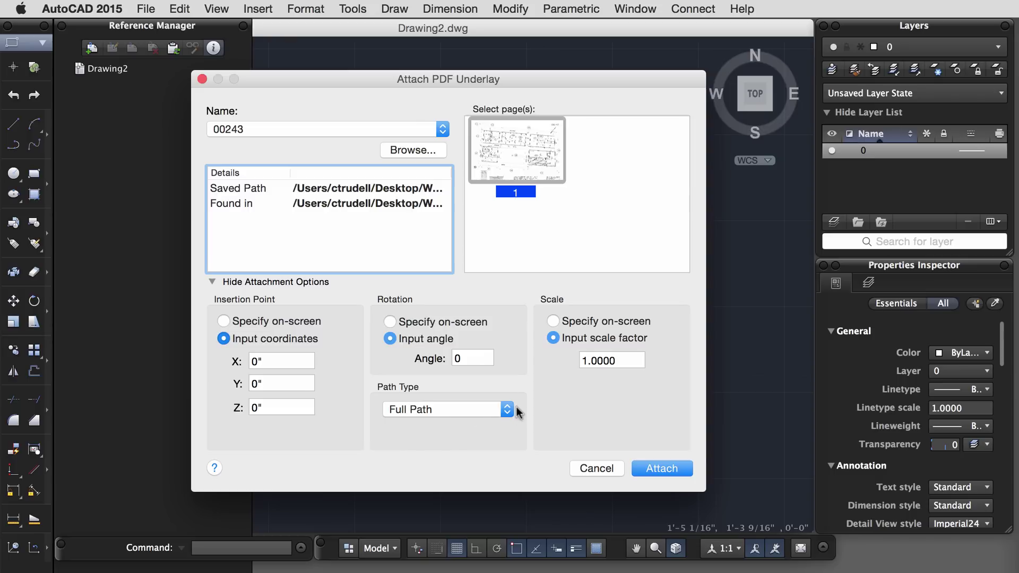
# Step: Attach the 00243 PDF underlay with an angle of 0 and a scale factor of 1.0000
pyautogui.click(661, 468)
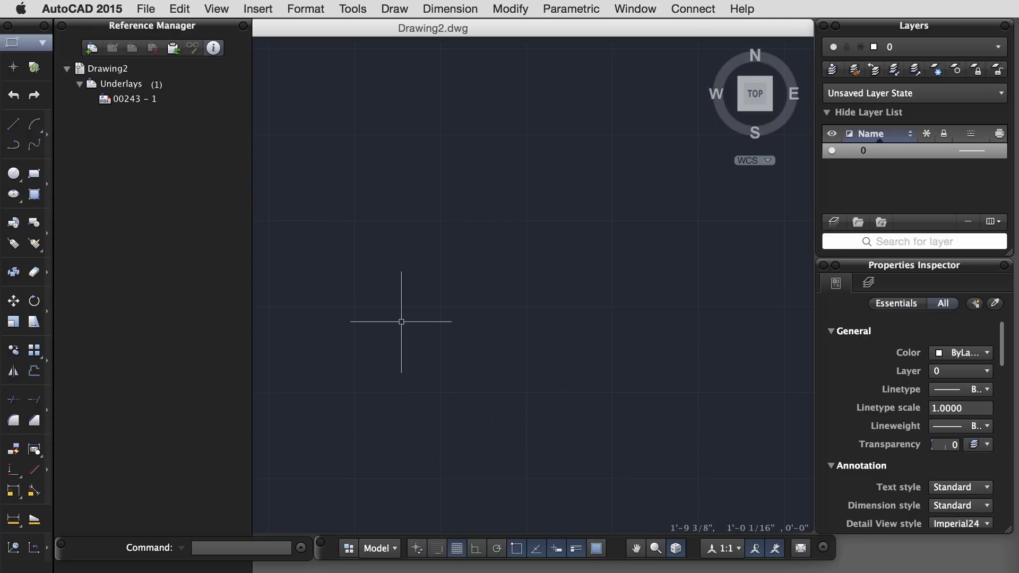
pyautogui.click(475, 349)
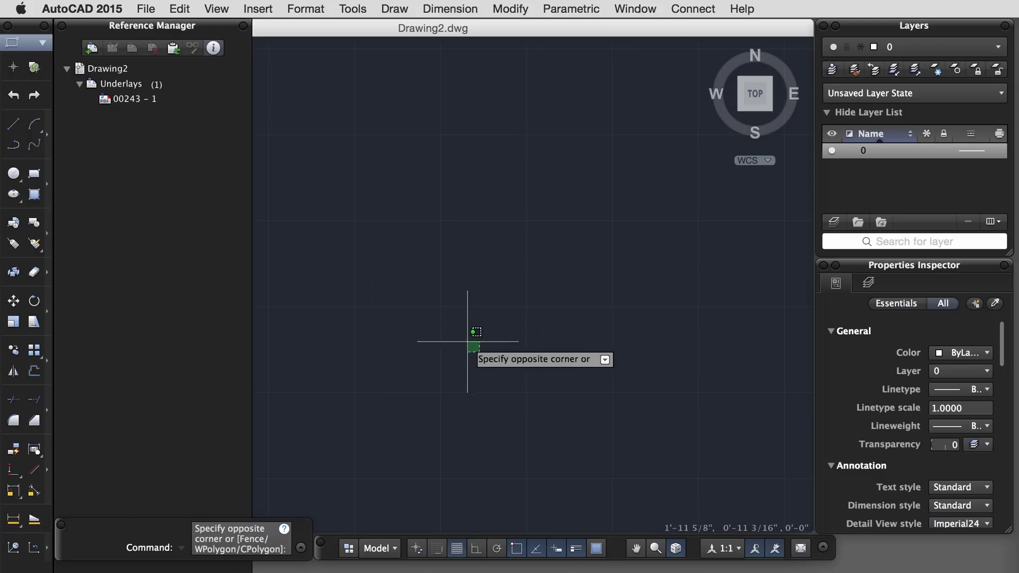
pyautogui.click(464, 339)
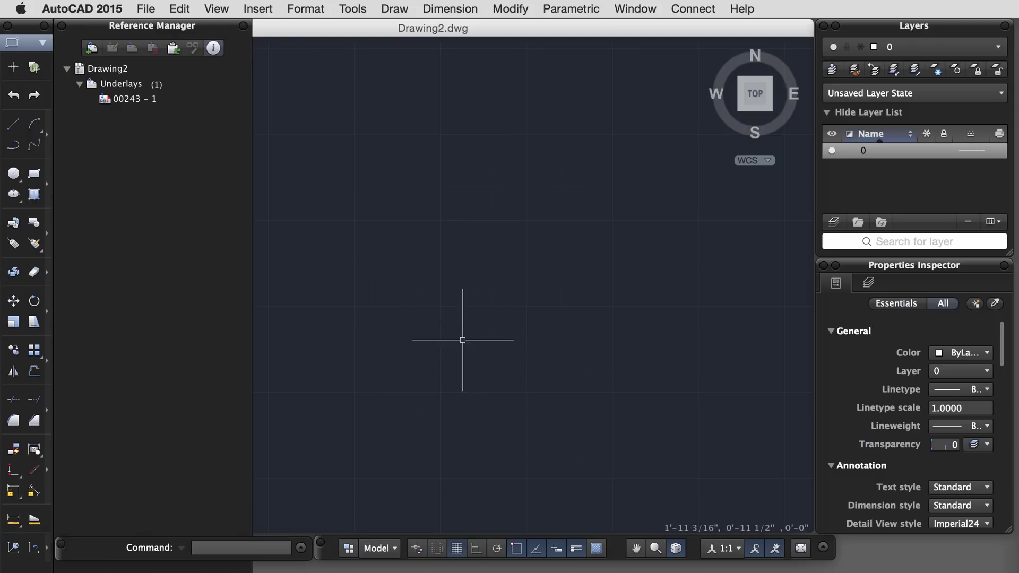
# Step: Zoom and pan around the attached PDF underlay to examine the parcel map's blocks and streets
pyautogui.write('z')
pyautogui.press('Return')
pyautogui.press('Return')
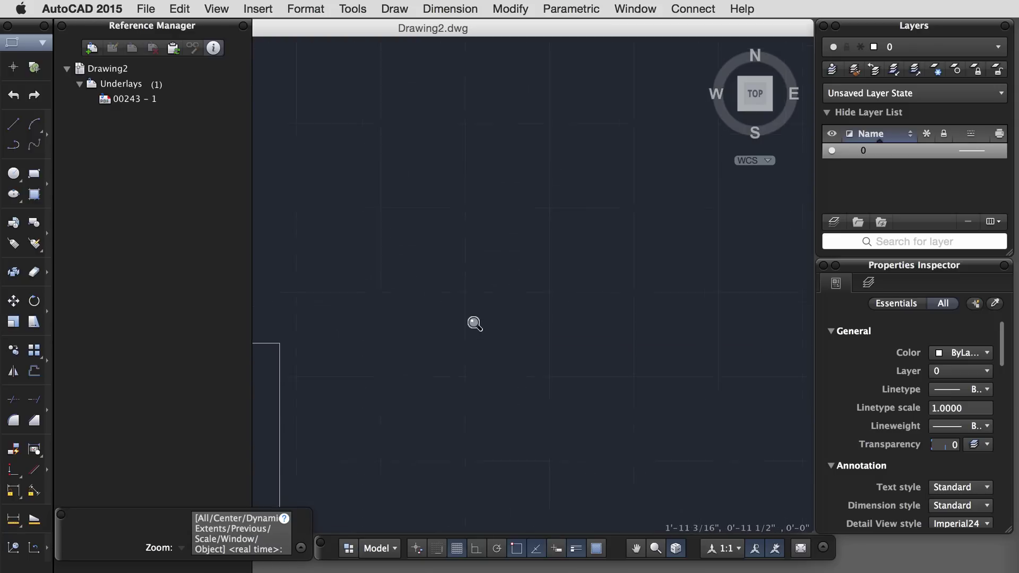
pyautogui.scroll(2, 474, 323)
pyautogui.scroll(-1, 473, 323)
pyautogui.press('Escape')
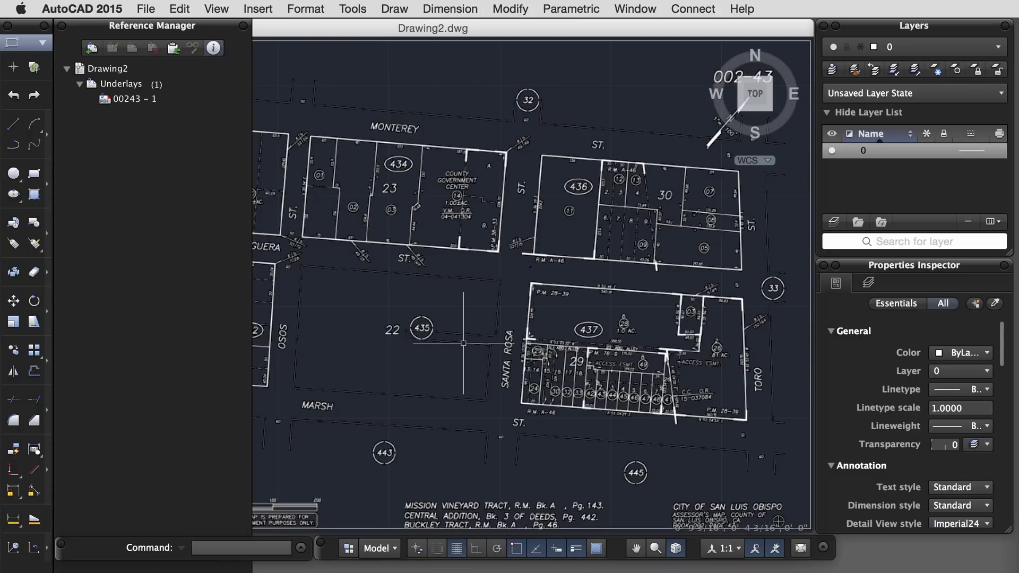
pyautogui.scroll(-1, 464, 344)
pyautogui.scroll(-1, 464, 344)
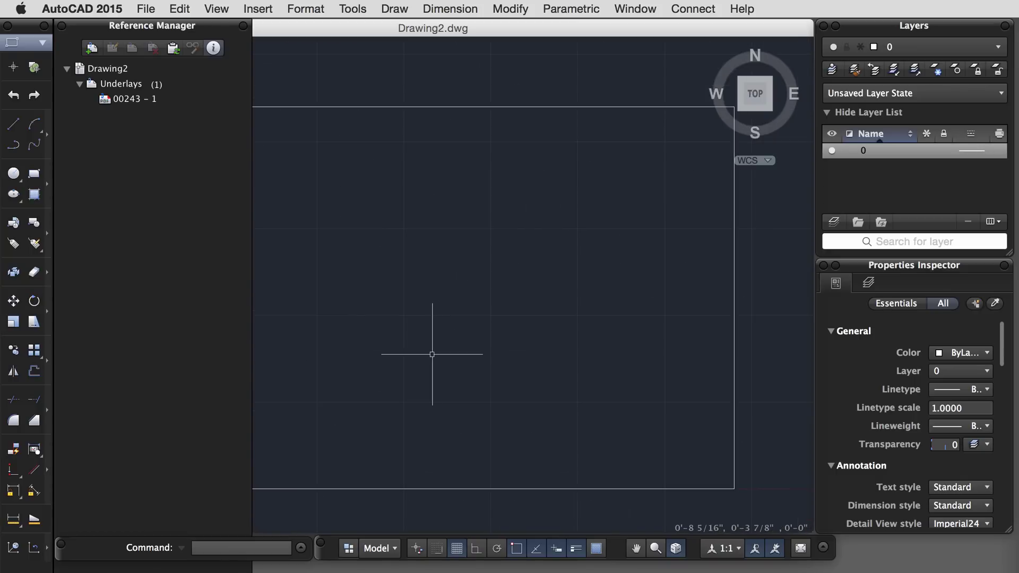
pyautogui.moveTo(432, 354); pyautogui.dragTo(505, 350, button='middle')
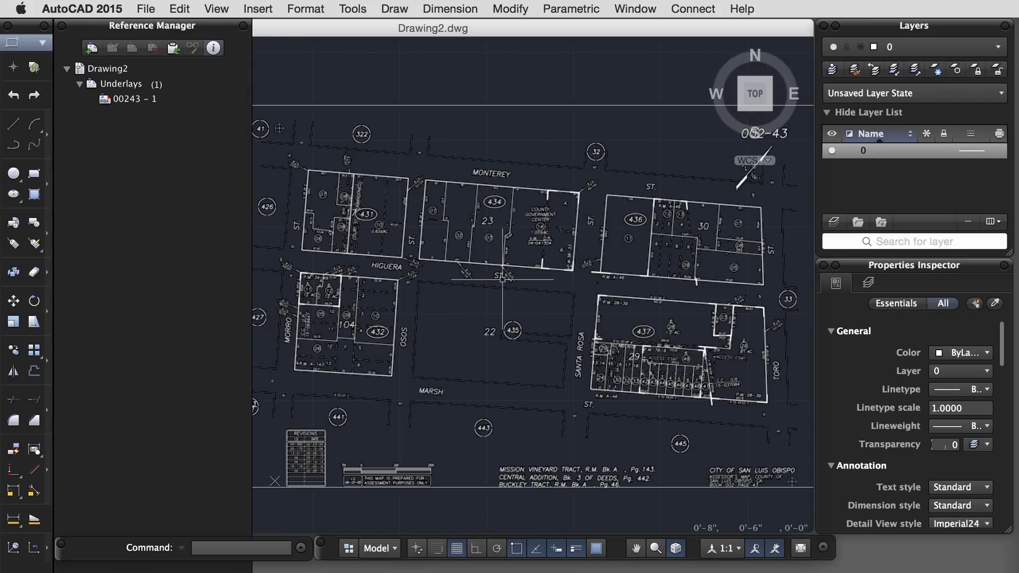
pyautogui.scroll(2, 422, 188)
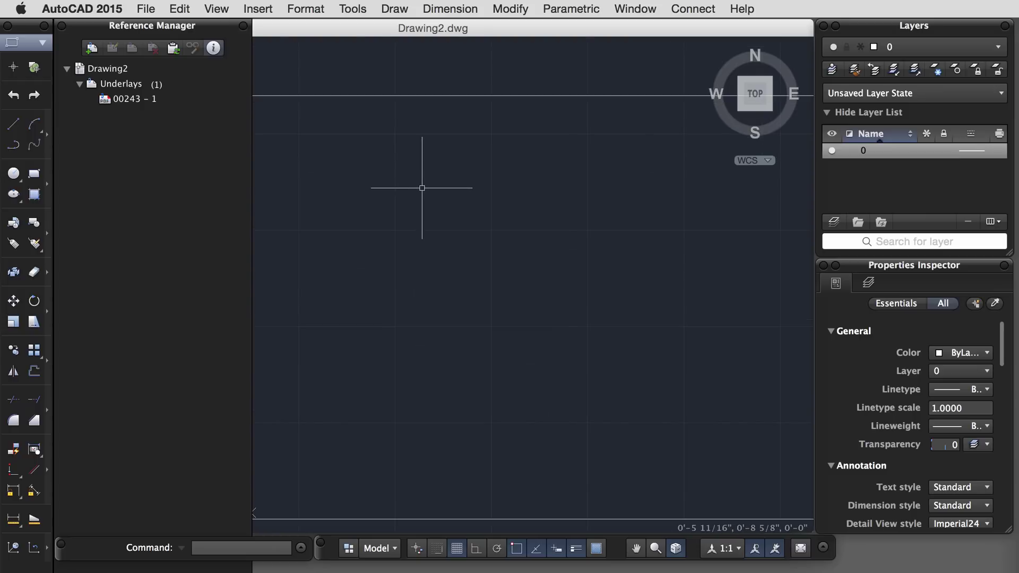
pyautogui.scroll(-1, 422, 202)
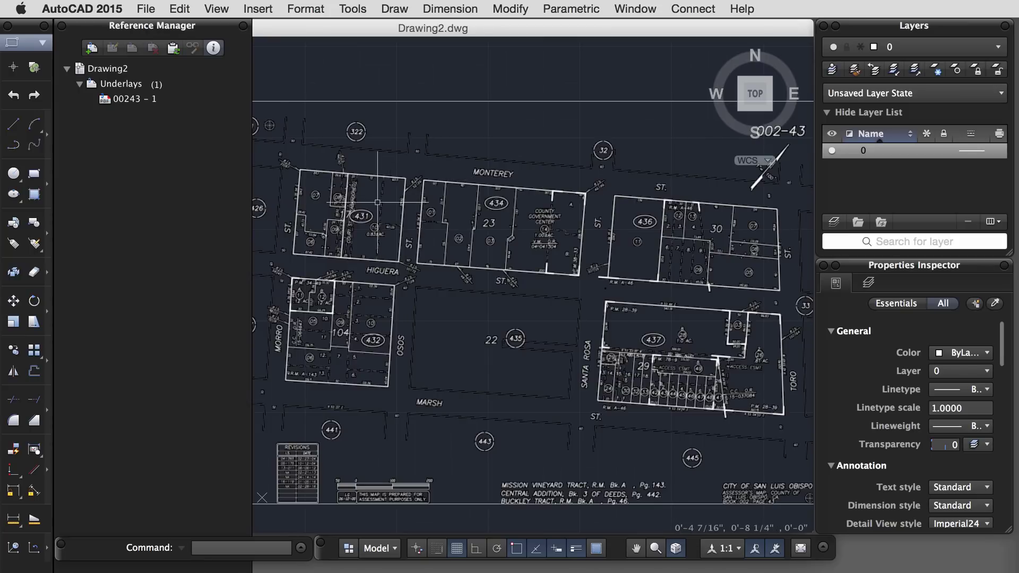
# Step: Set the crosshair color to Lime in the application preferences
pyautogui.write('OPtions')
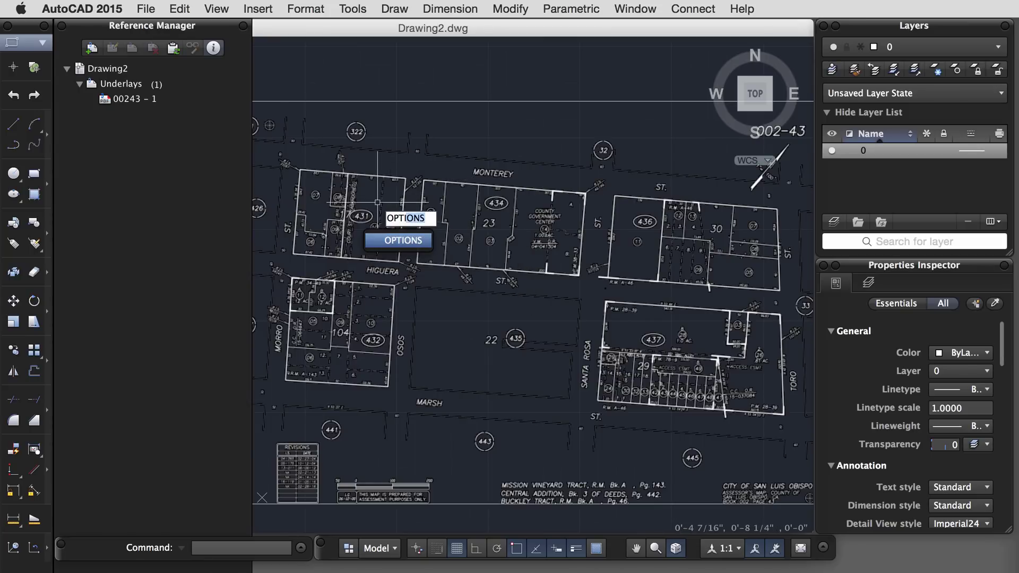
pyautogui.press('Return')
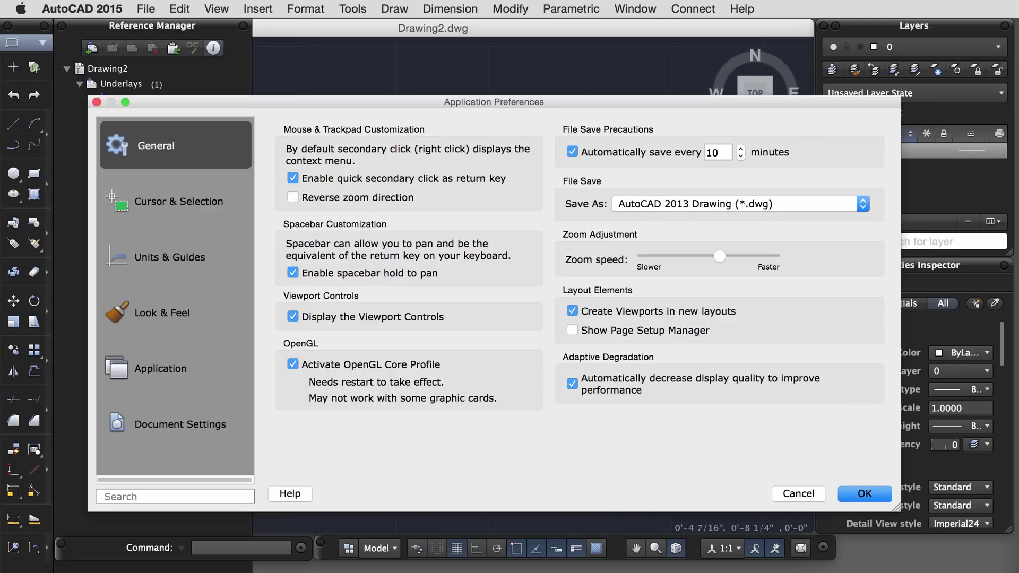
pyautogui.click(175, 201)
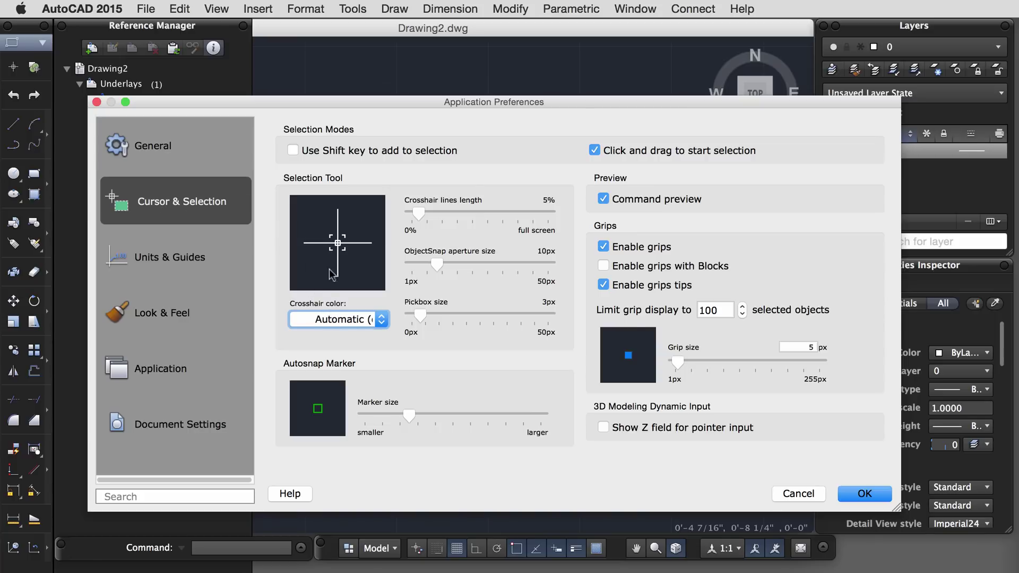
pyautogui.click(330, 319)
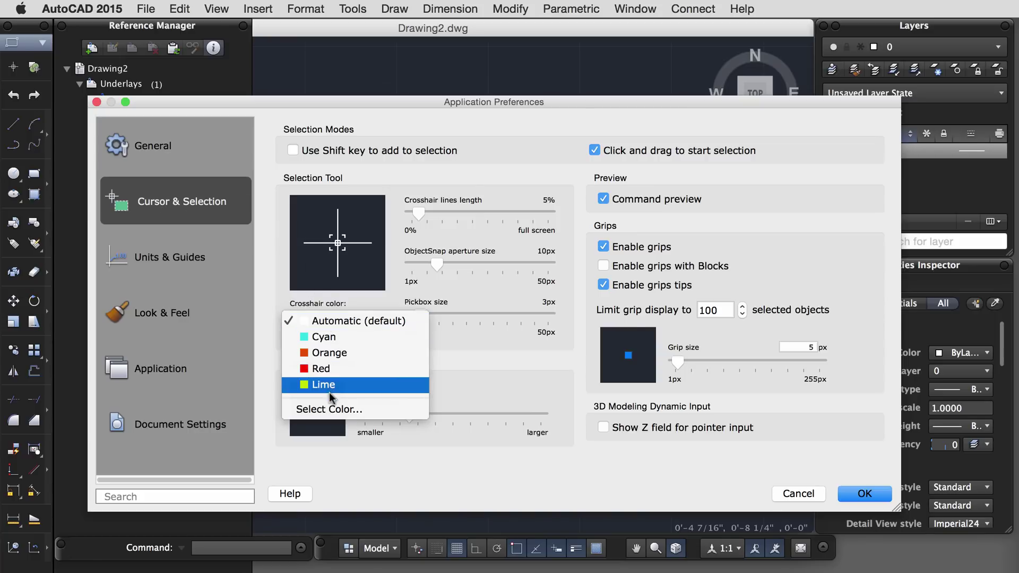
pyautogui.click(325, 385)
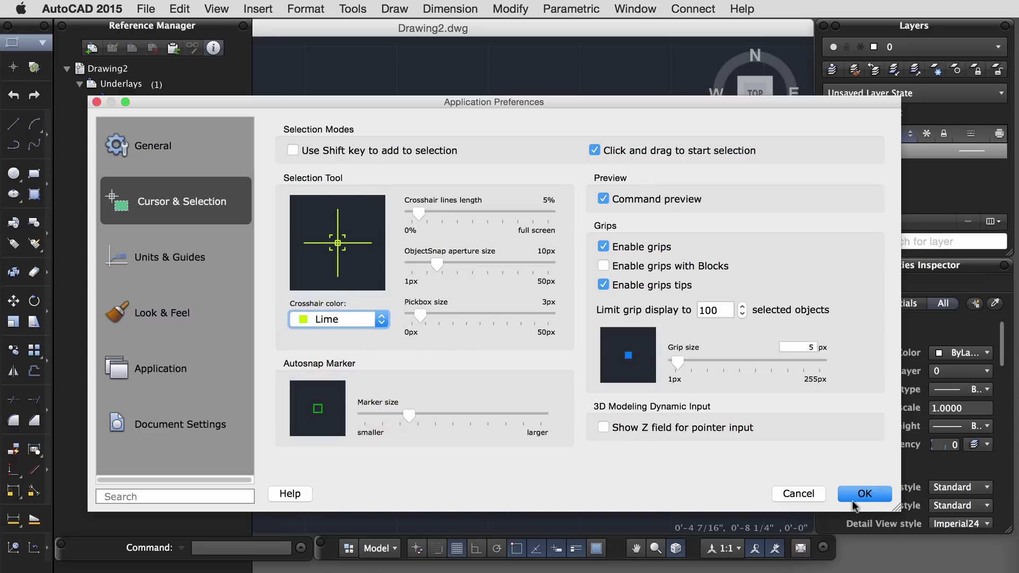
pyautogui.click(854, 499)
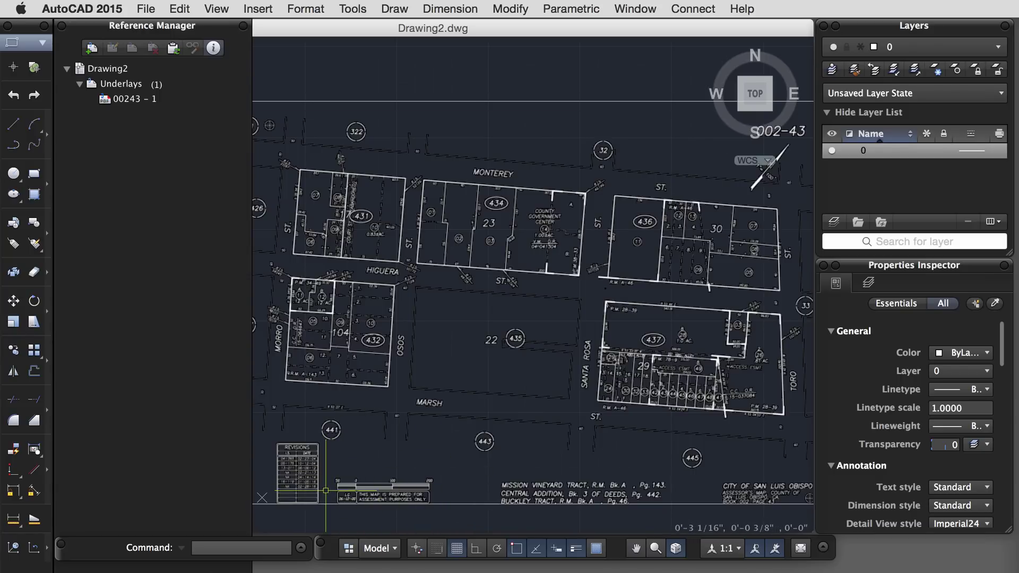
# Step: Close the Reference Manager palette to clear the view of the map's graphic scale bar
pyautogui.scroll(3, 337, 494)
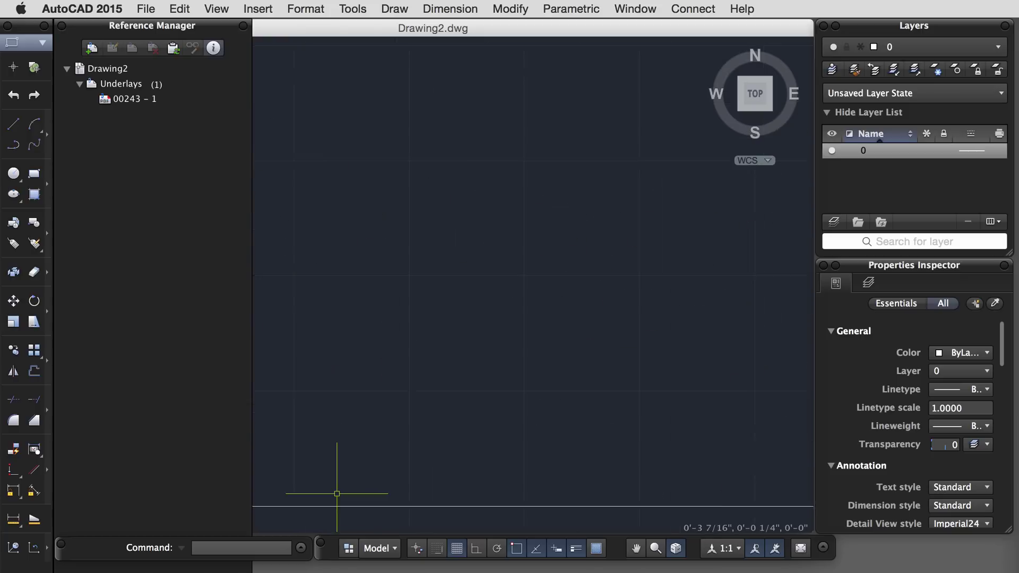
pyautogui.scroll(-2, 362, 487)
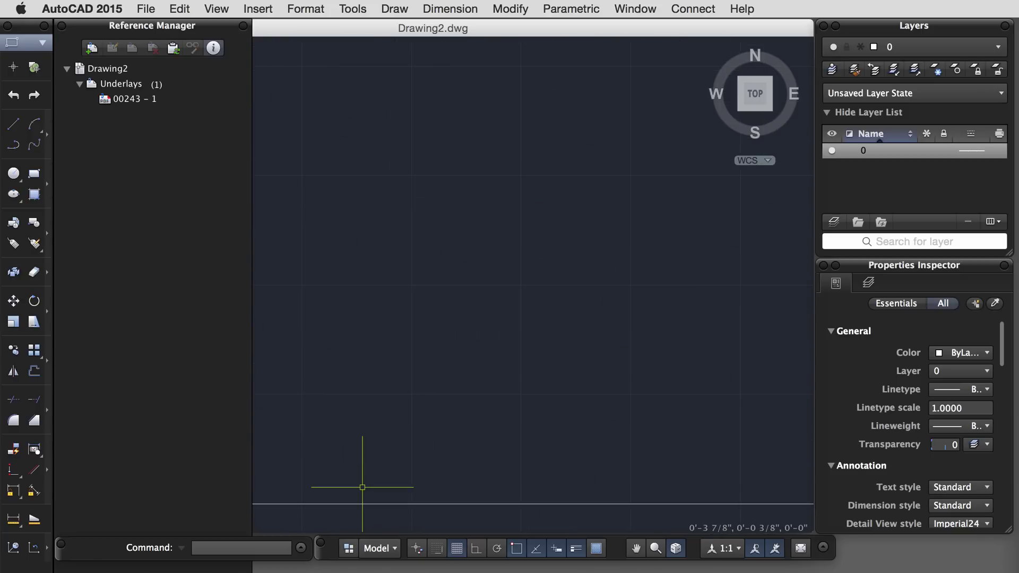
pyautogui.scroll(2, 362, 488)
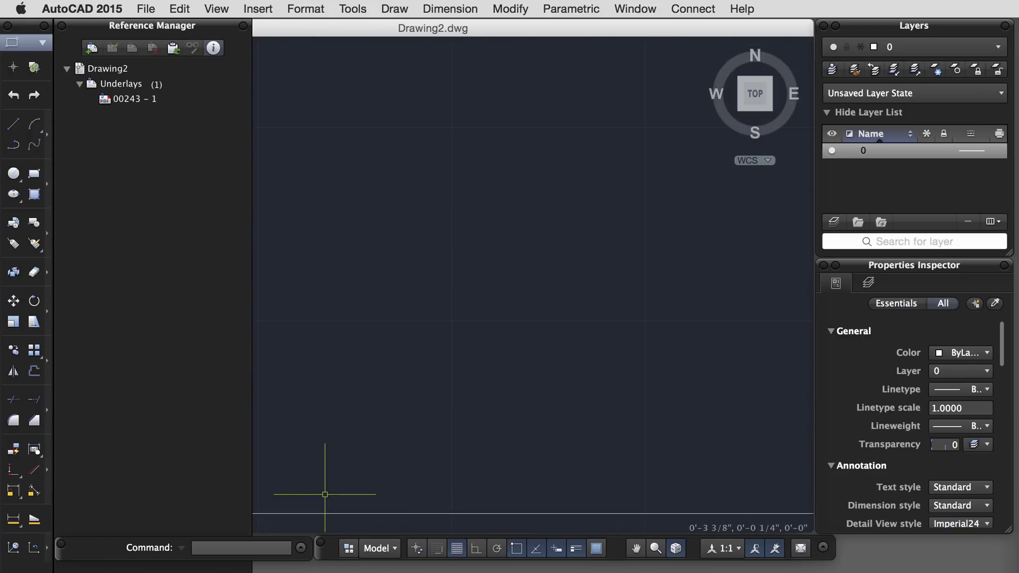
pyautogui.scroll(1, 325, 494)
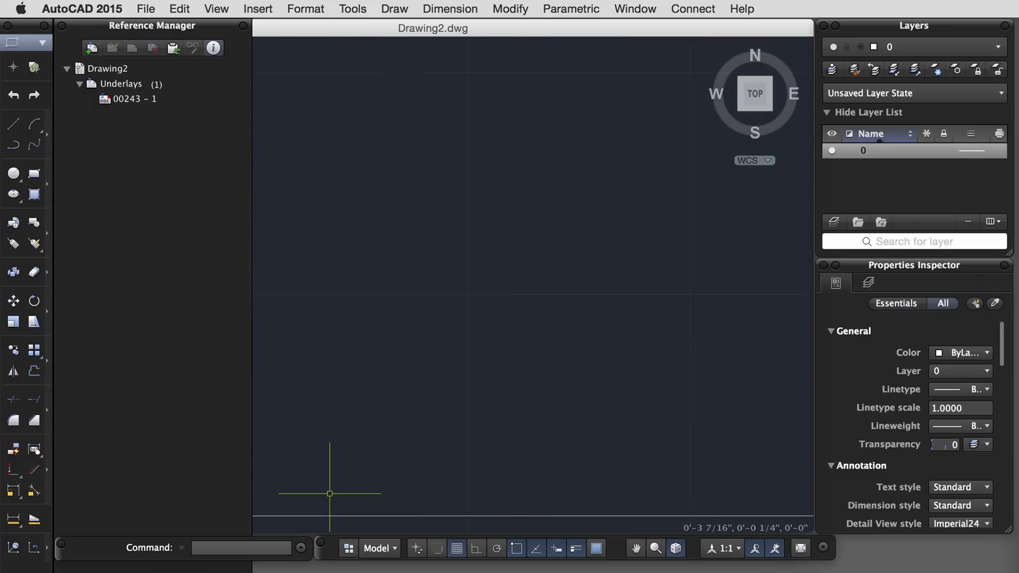
pyautogui.scroll(1, 329, 479)
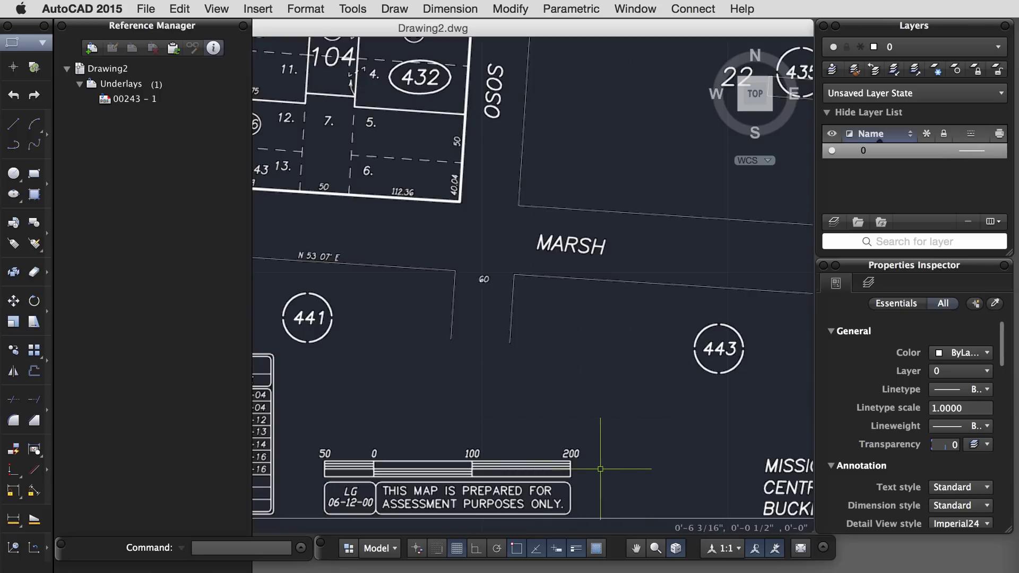
pyautogui.click(62, 27)
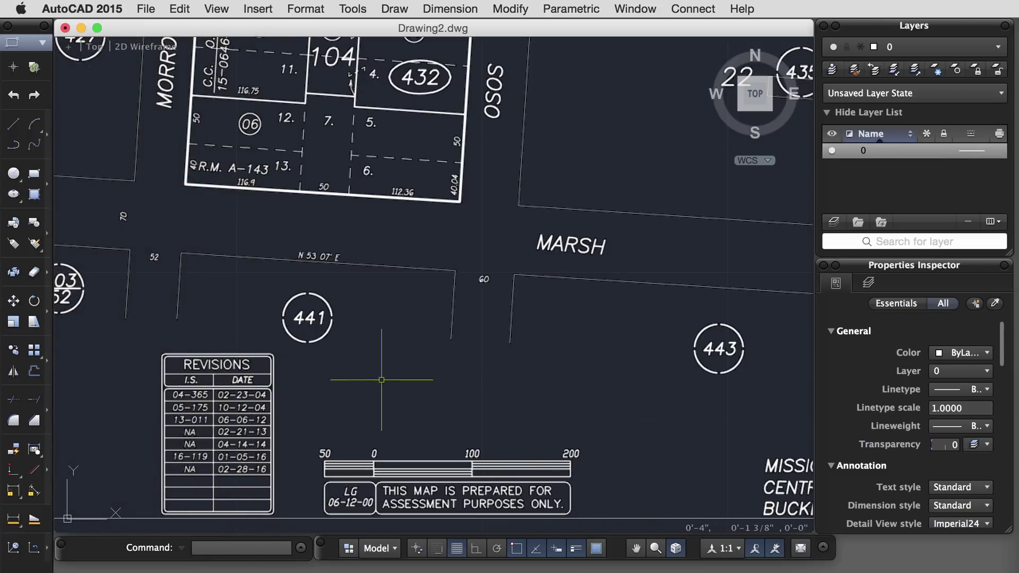
# Step: Start Scale on the PDF underlay with the base point at the 0 mark on the top edge of the graphic scale bar
pyautogui.scroll(3, 439, 396)
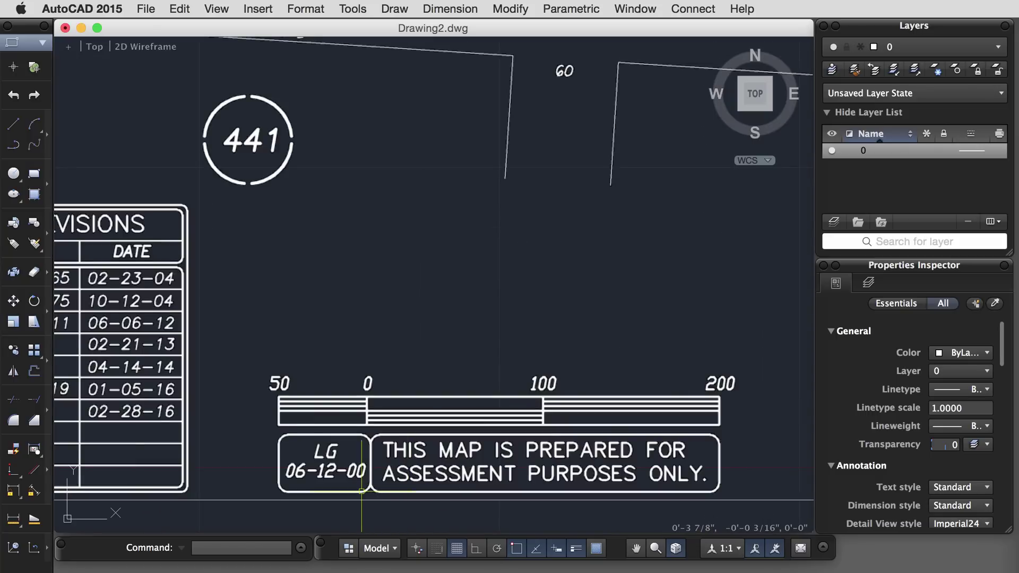
pyautogui.write('sc')
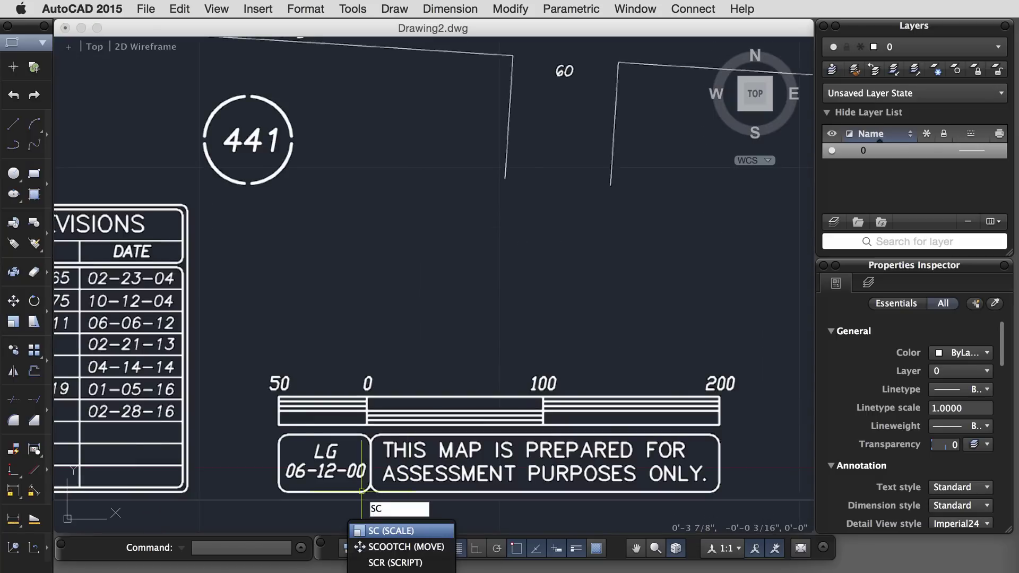
pyautogui.press('Return')
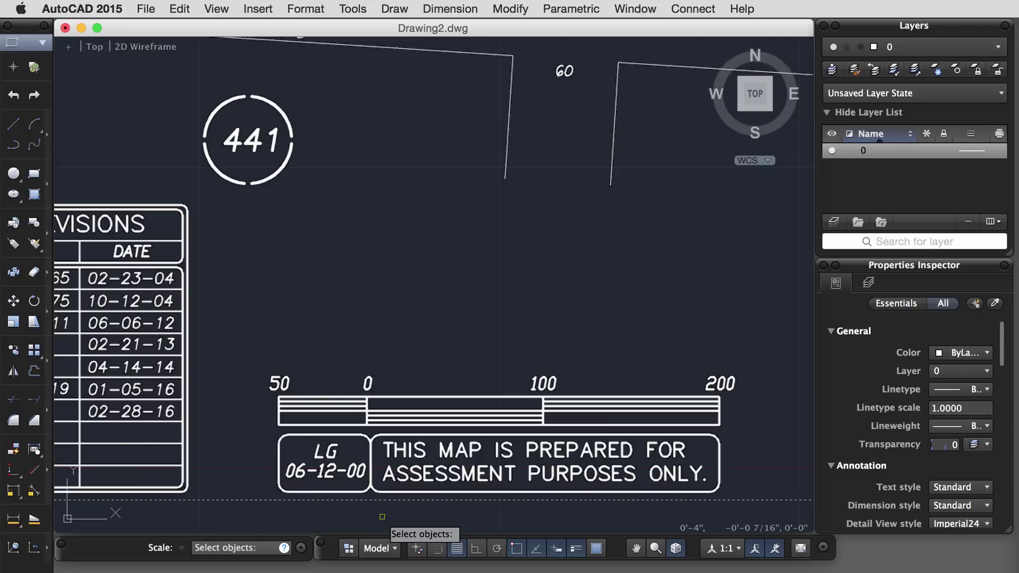
pyautogui.press('Return')
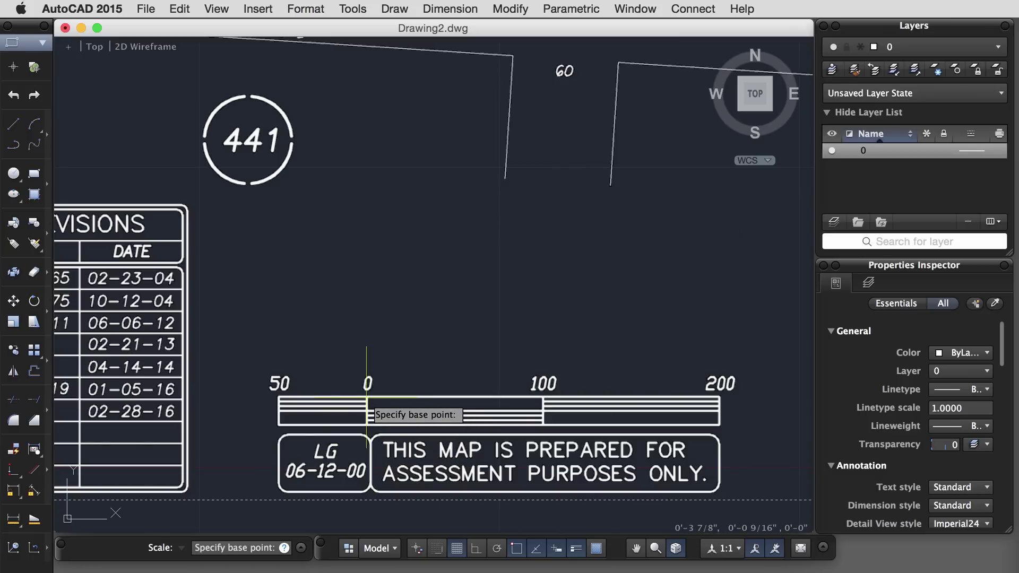
pyautogui.scroll(1, 366, 397)
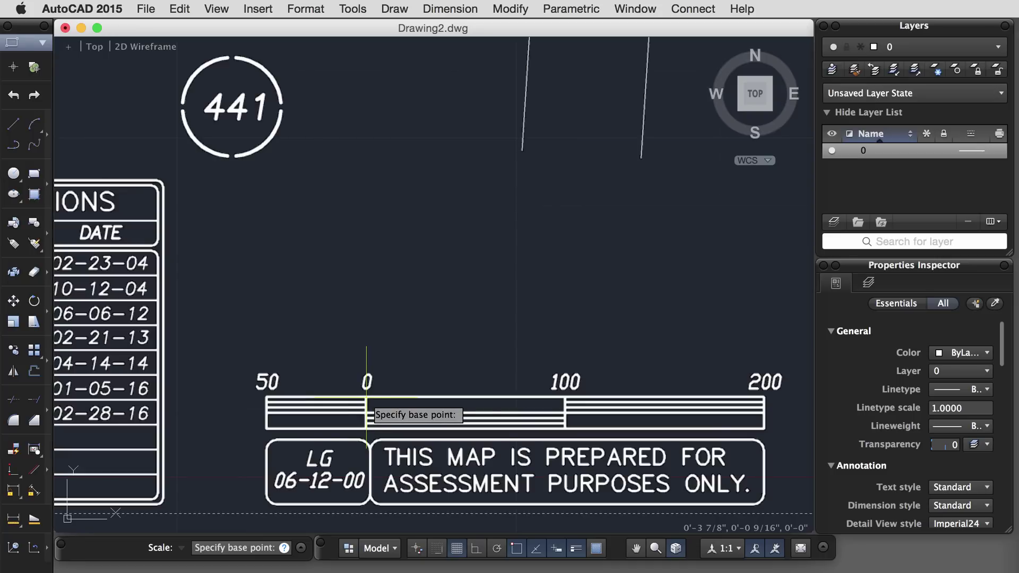
pyautogui.click(365, 397)
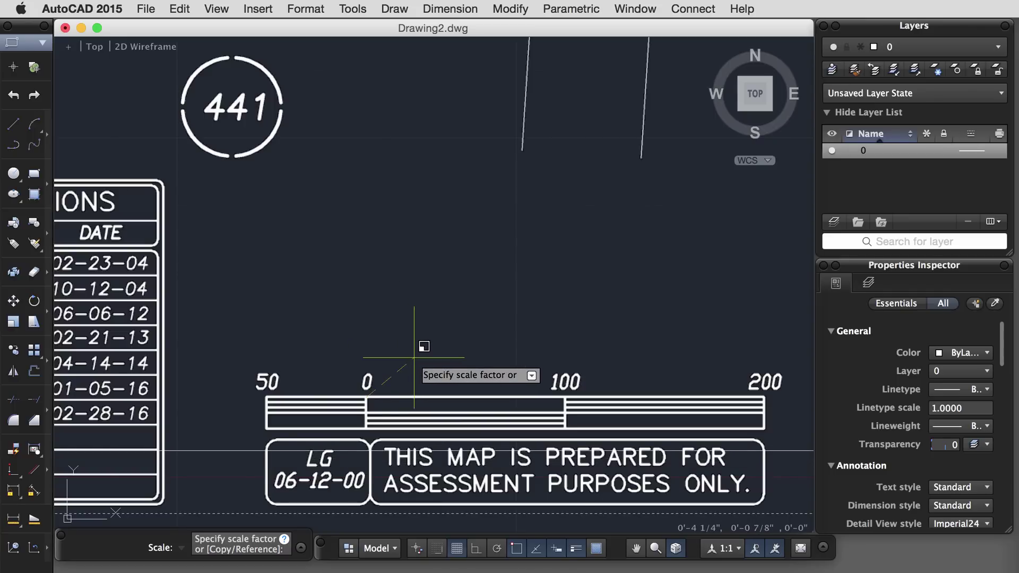
# Step: Scale the underlay by Reference from the scale bar's 0 mark to its 100 mark with Ortho on, giving a new length of 100'
pyautogui.press('Down')
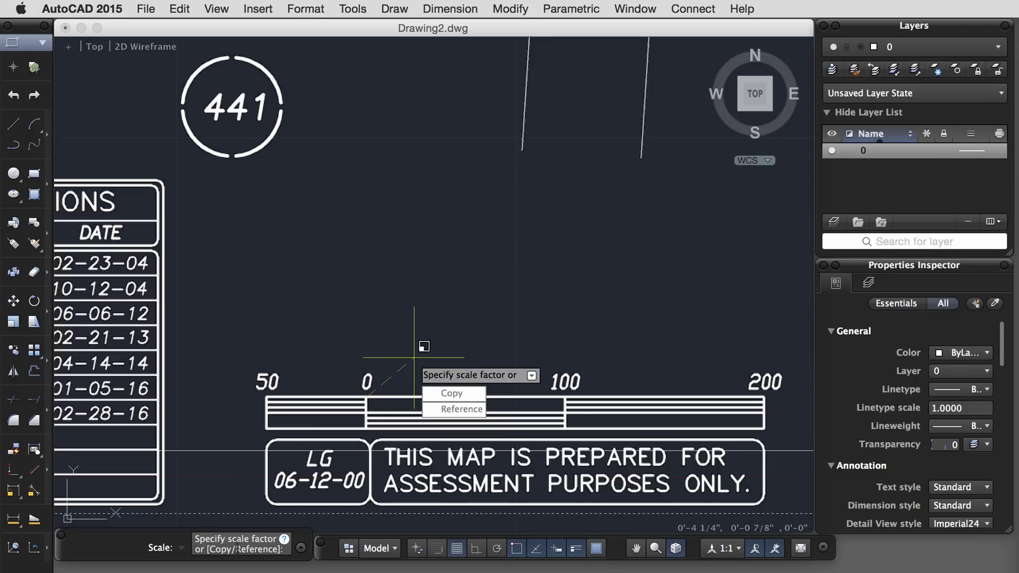
pyautogui.click(456, 412)
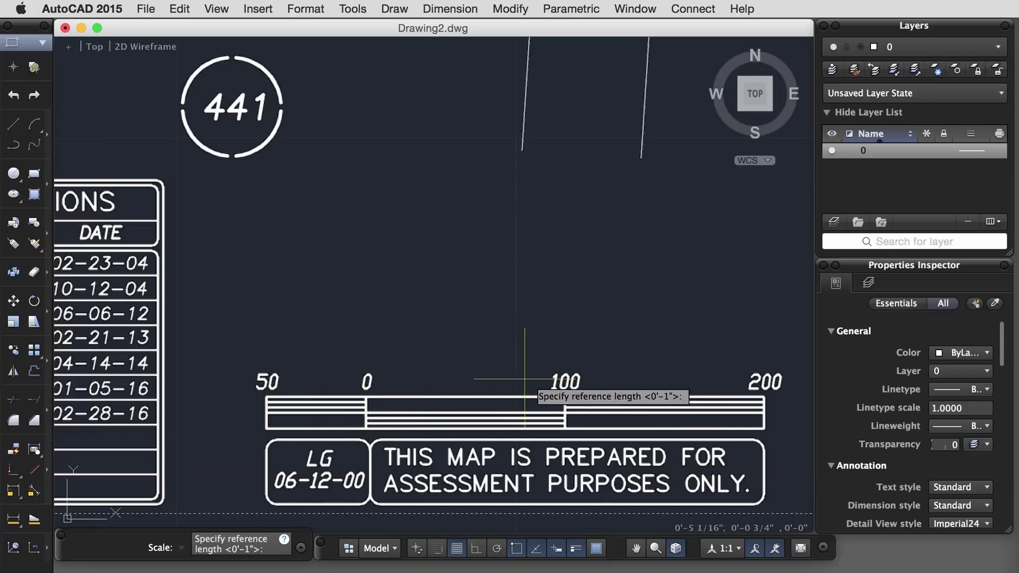
pyautogui.click(366, 397)
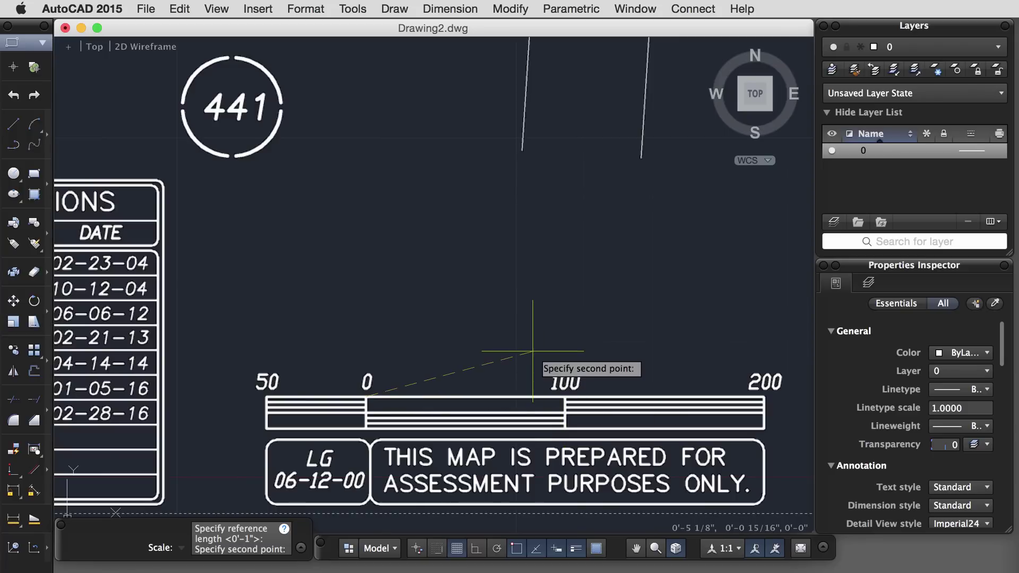
pyautogui.press('F8')
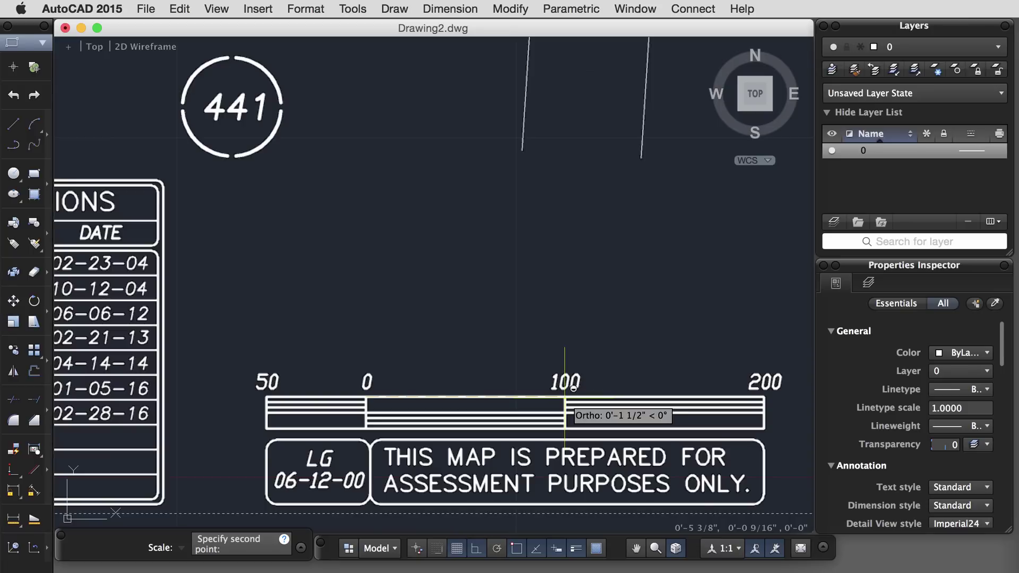
pyautogui.click(564, 396)
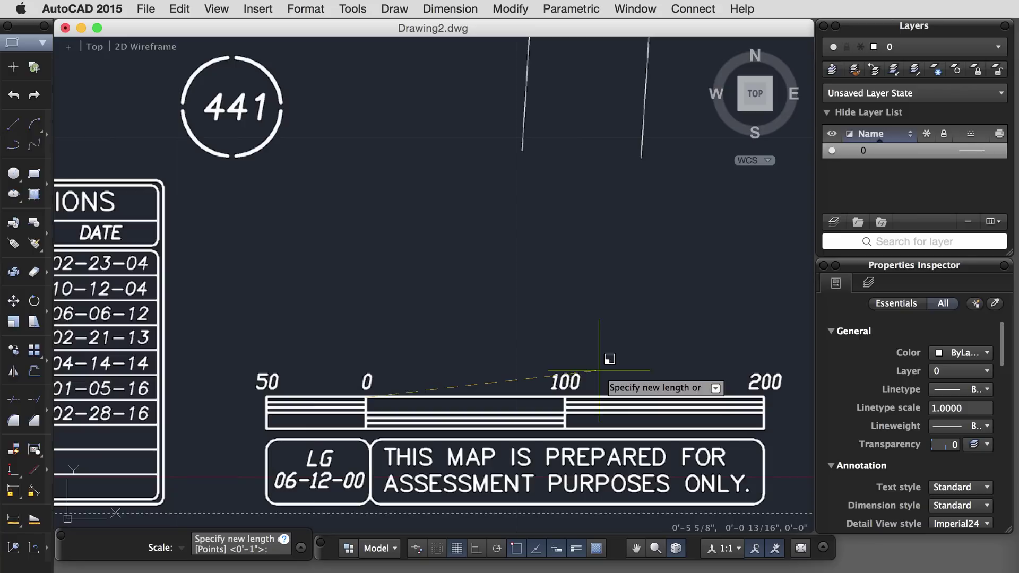
pyautogui.write("100'")
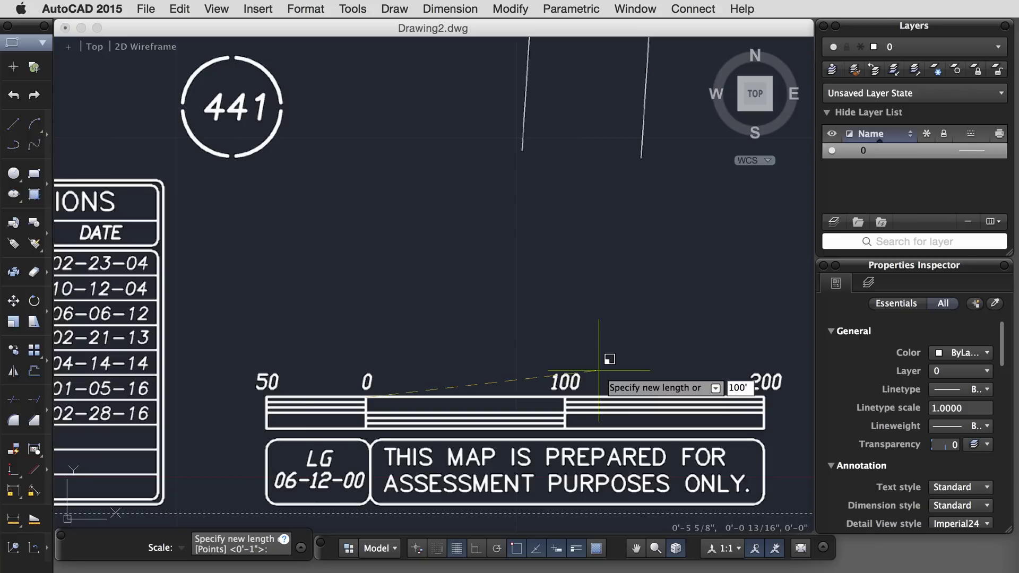
pyautogui.press('Return')
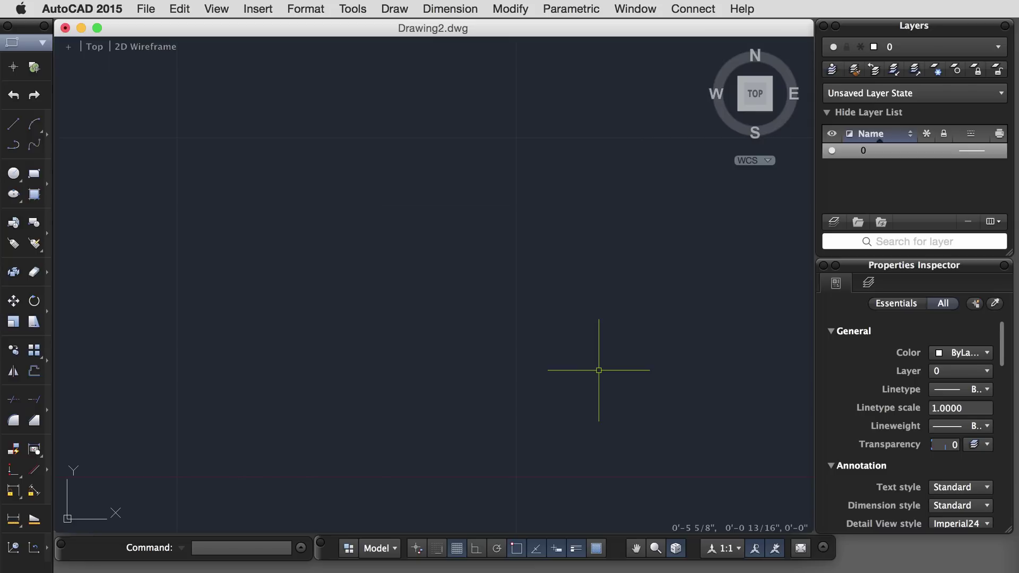
# Step: Zoom to the drawing extents to view the whole rescaled PDF underlay
pyautogui.write('z')
pyautogui.press('Return')
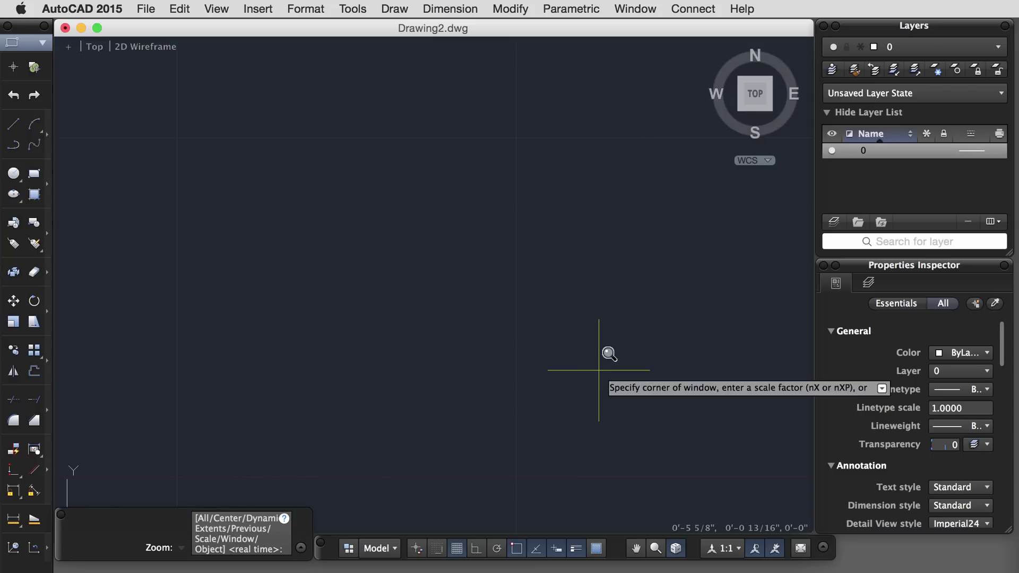
pyautogui.write('e')
pyautogui.press('Return')
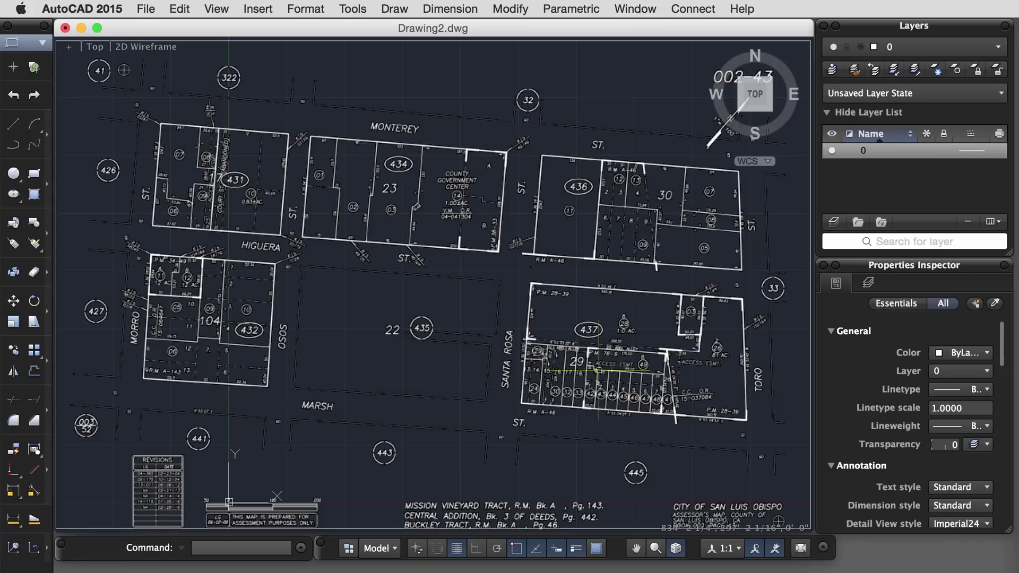
pyautogui.scroll(-3, 540, 366)
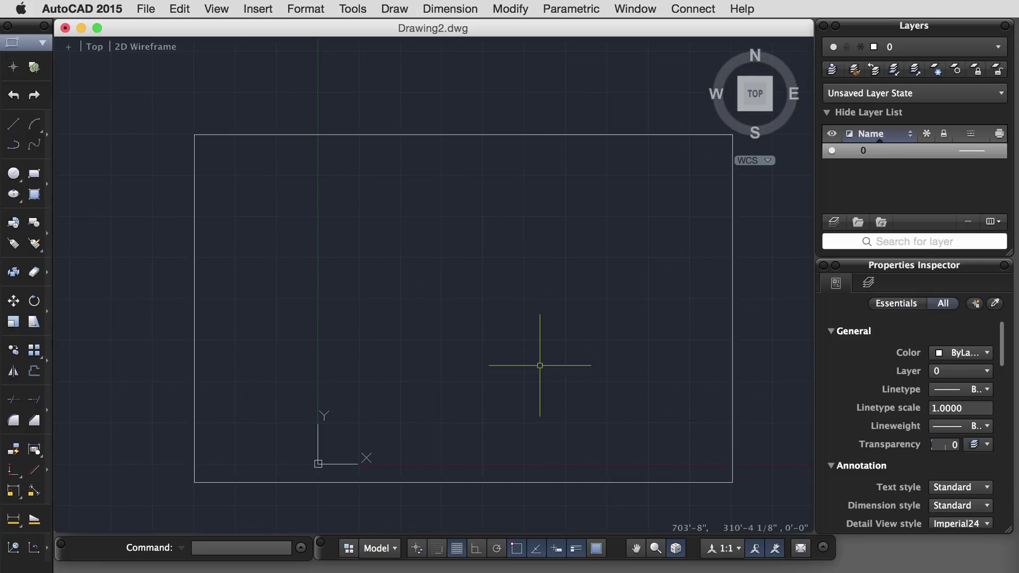
pyautogui.scroll(2, 317, 489)
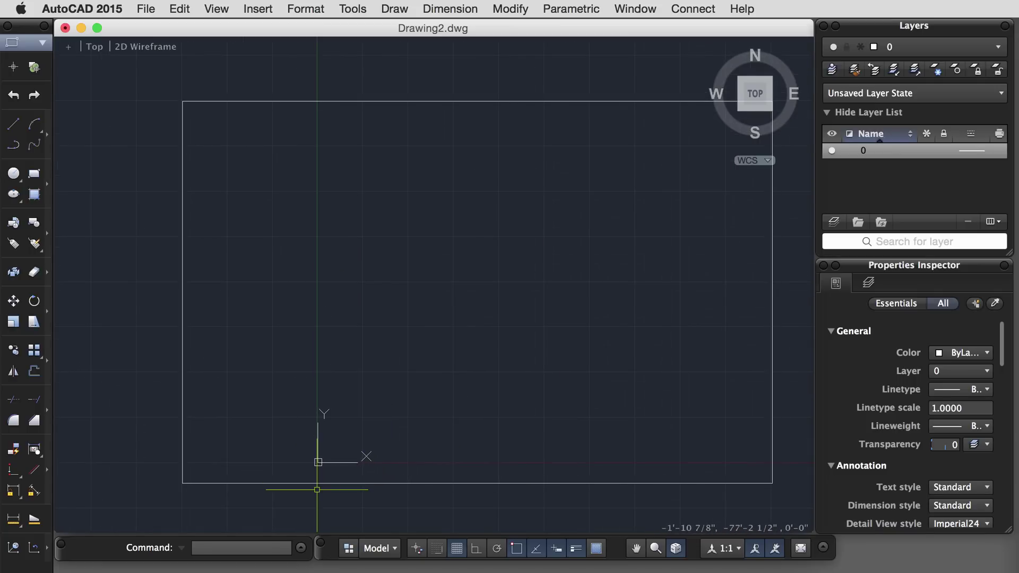
# Step: Measure the distance between the 0 and 100 marks on the graphic scale bar
pyautogui.scroll(1, 317, 489)
pyautogui.scroll(5, 318, 493)
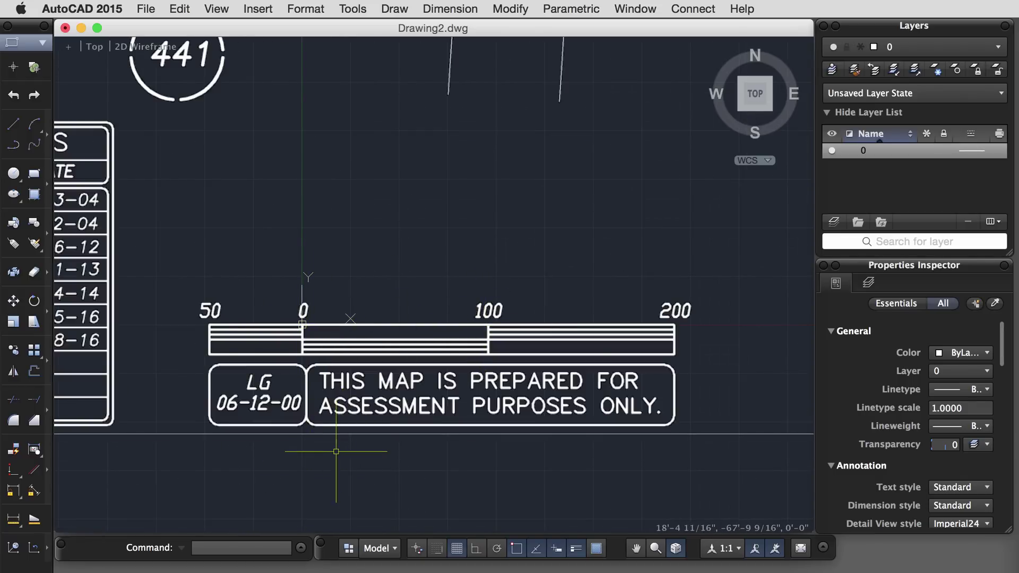
pyautogui.write('di')
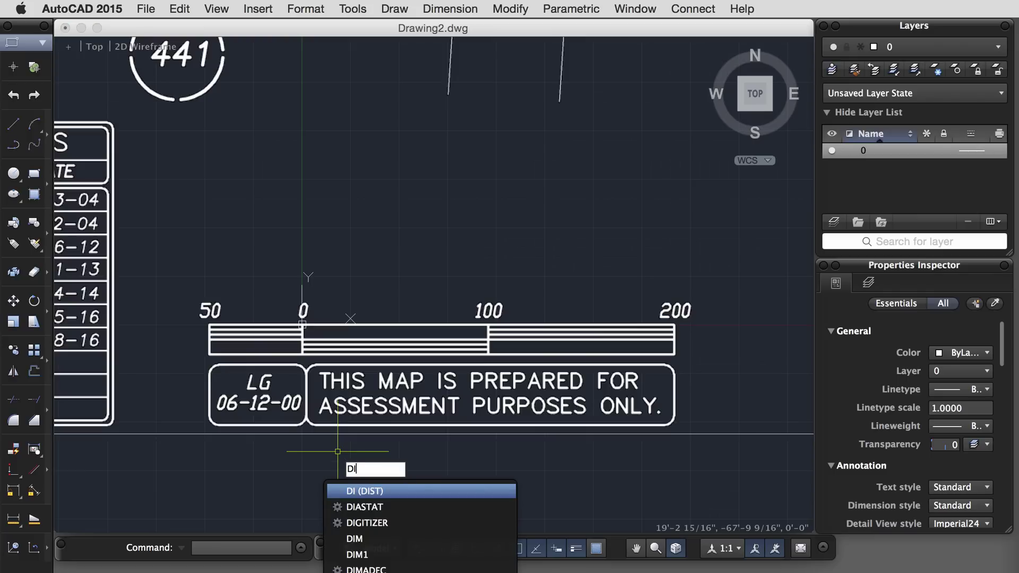
pyautogui.press('Return')
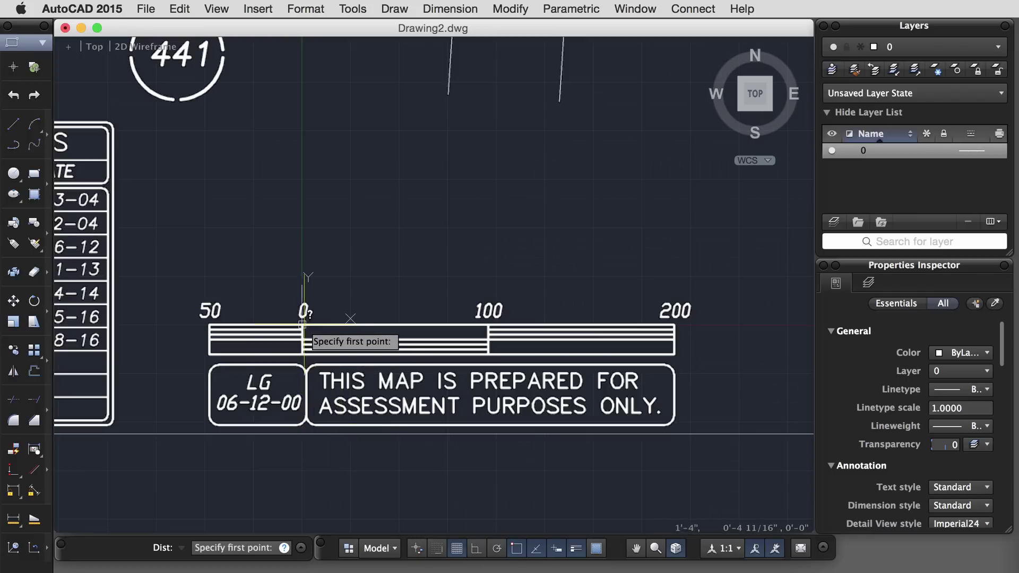
pyautogui.click(302, 324)
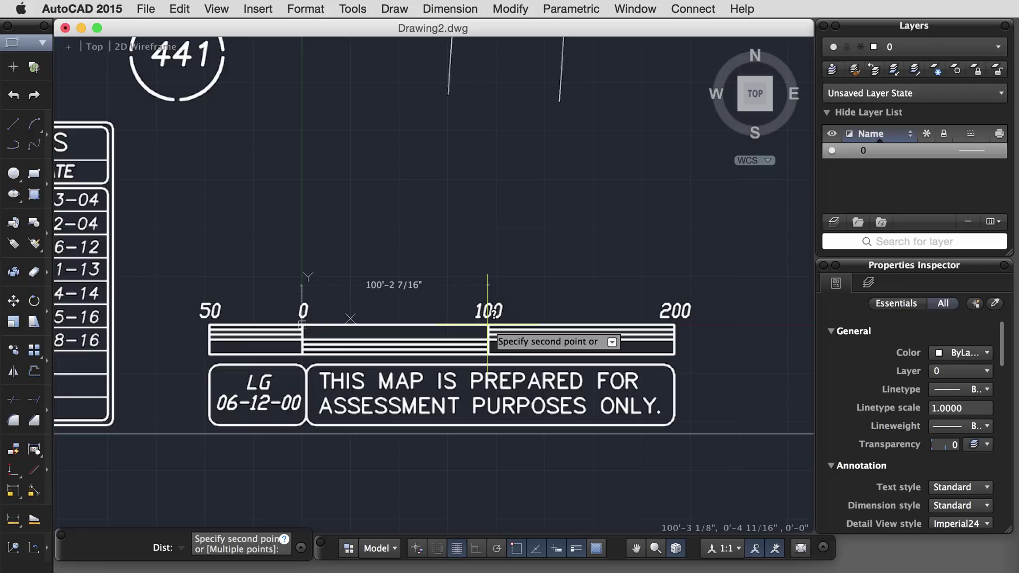
pyautogui.click(488, 325)
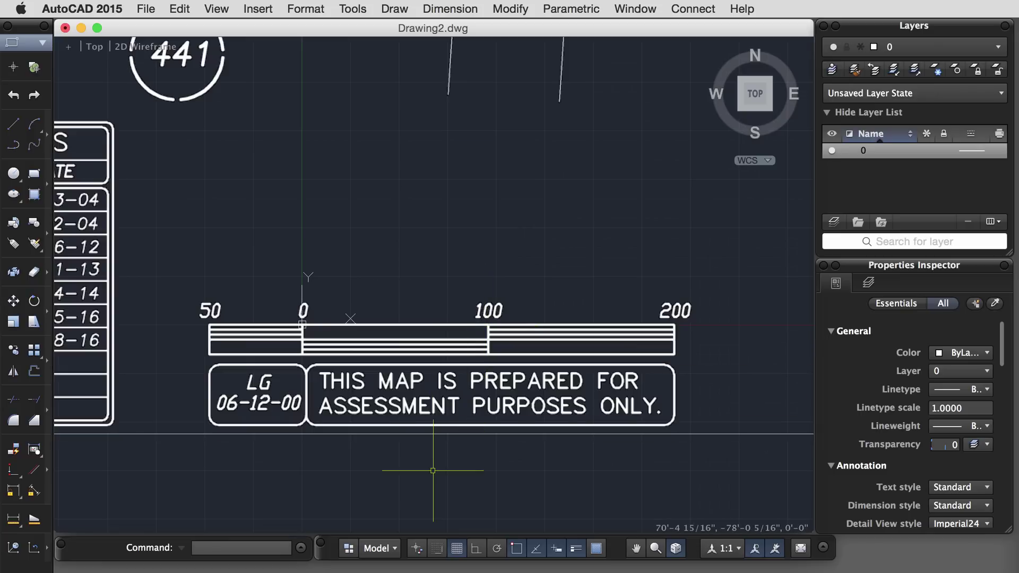
# Step: Measure the lot frontage labelled 103 along Monterey Street in block 434 between its two corner points
pyautogui.scroll(-10, 433, 469)
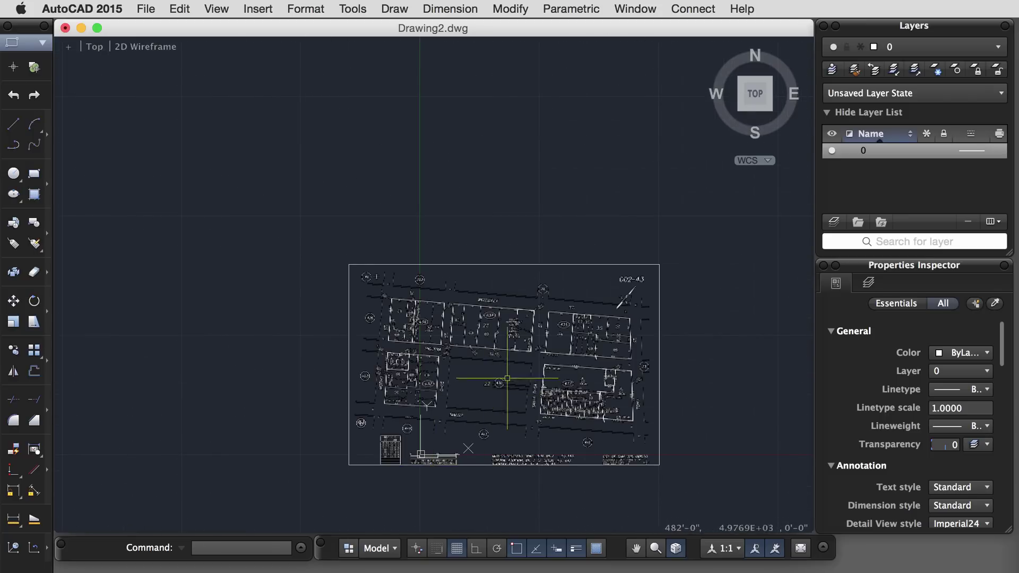
pyautogui.scroll(2, 538, 352)
pyautogui.scroll(5, 538, 373)
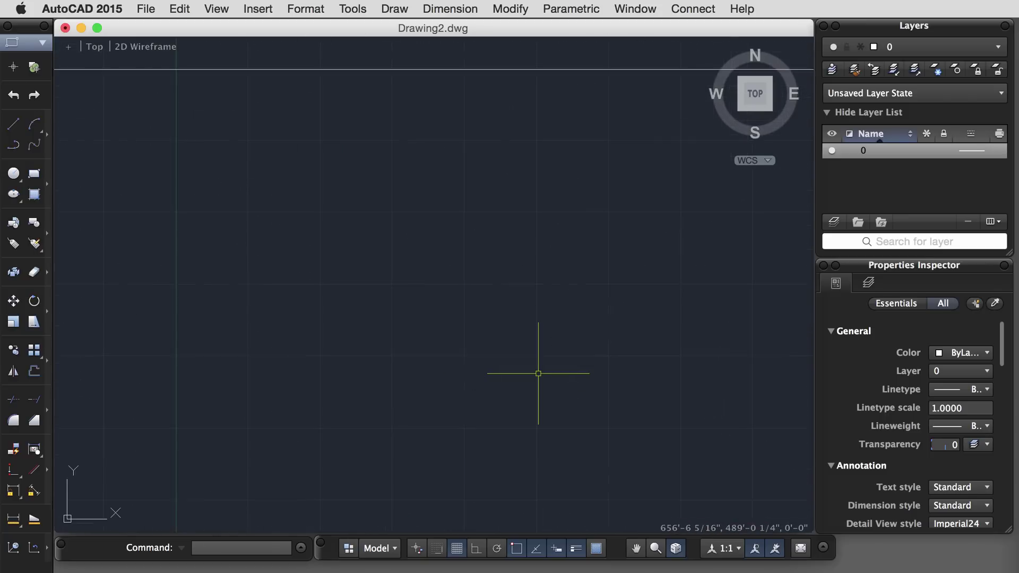
pyautogui.scroll(1, 532, 387)
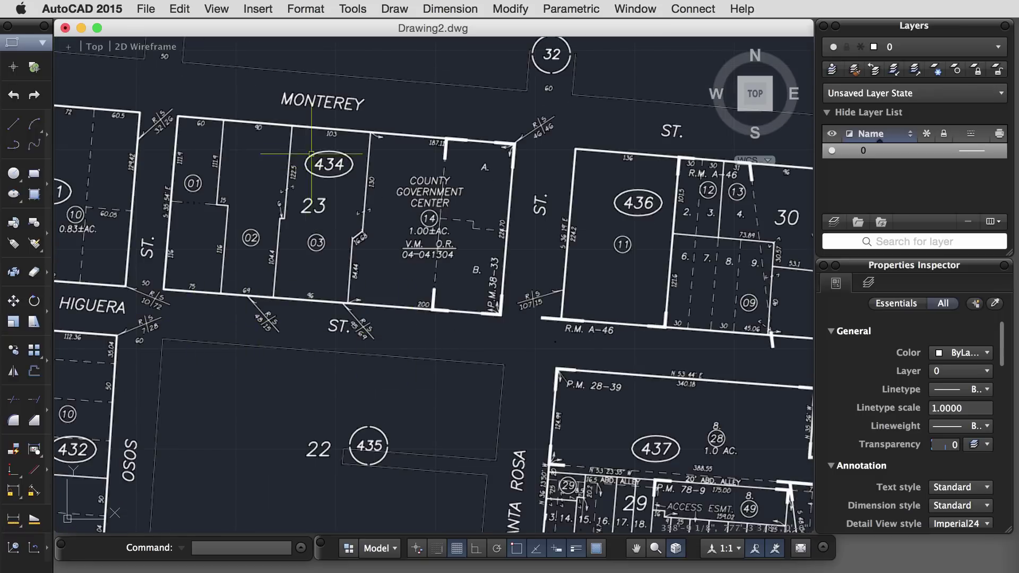
pyautogui.scroll(1, 301, 122)
pyautogui.scroll(1, 301, 124)
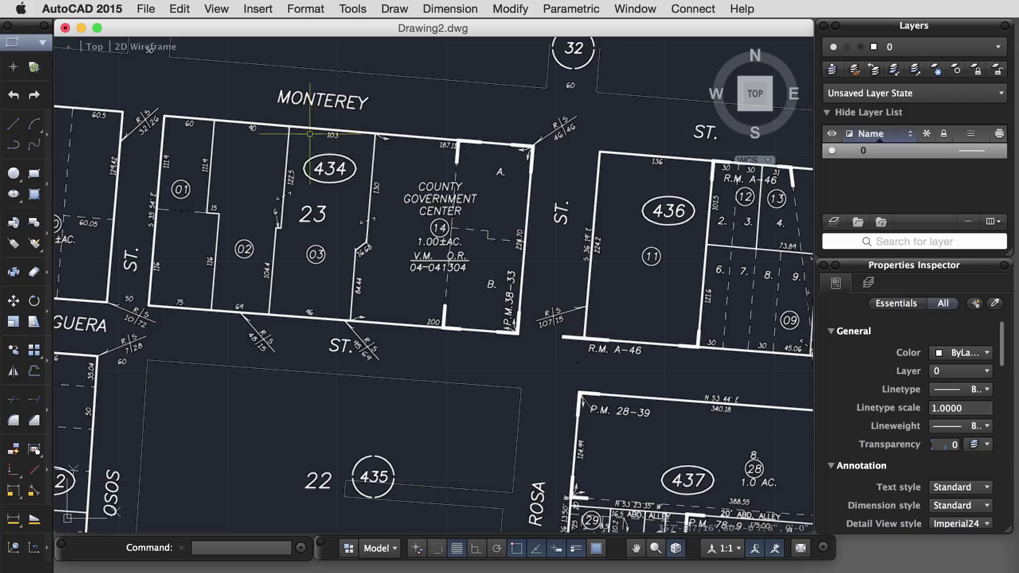
pyautogui.write('DI')
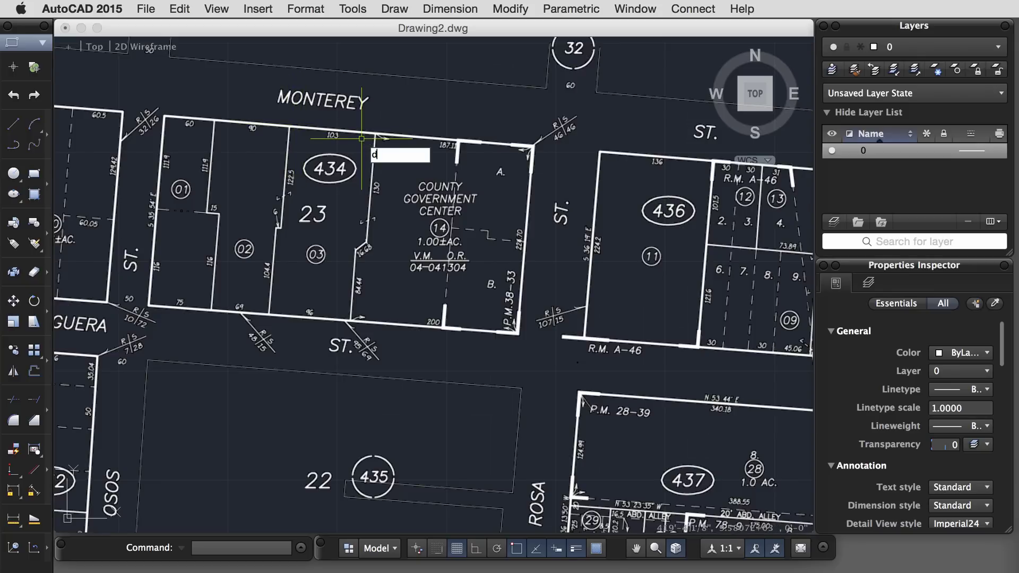
pyautogui.press('Return')
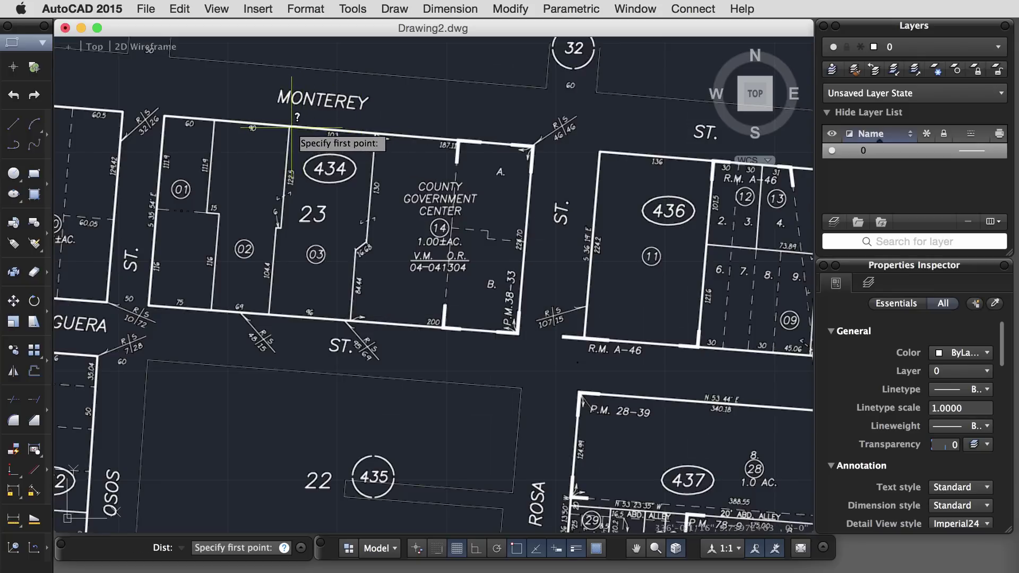
pyautogui.click(289, 126)
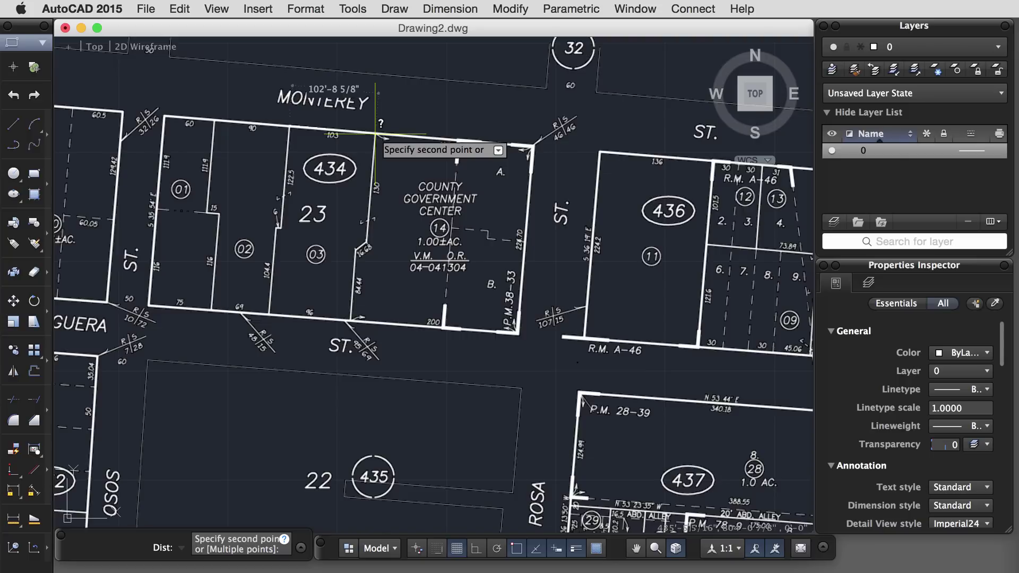
pyautogui.click(375, 134)
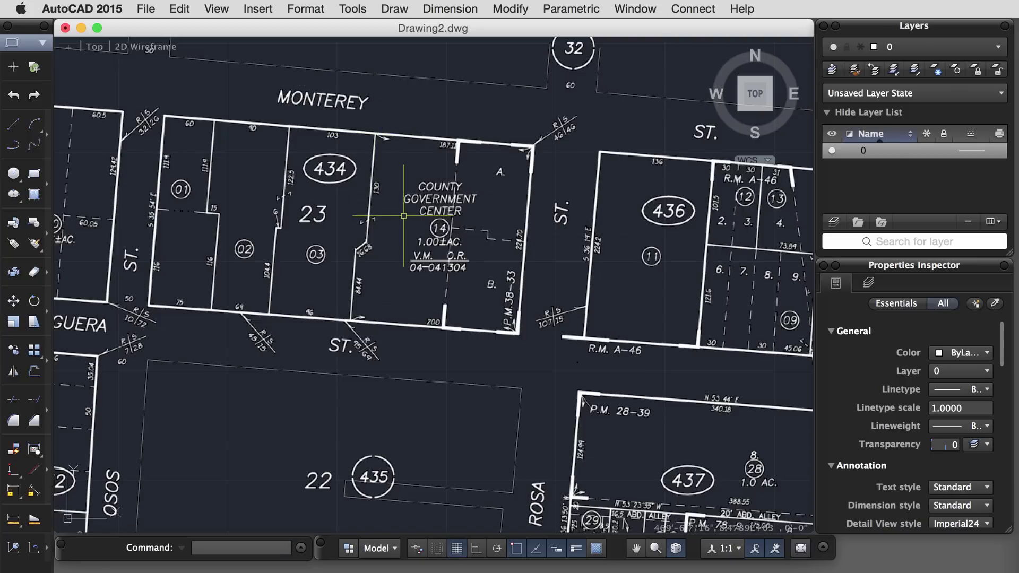
# Step: Undo the recent view changes to return to the whole parcel map
pyautogui.press('super+z')
pyautogui.press('super+z')
pyautogui.press('super+z')
pyautogui.press('super+z')
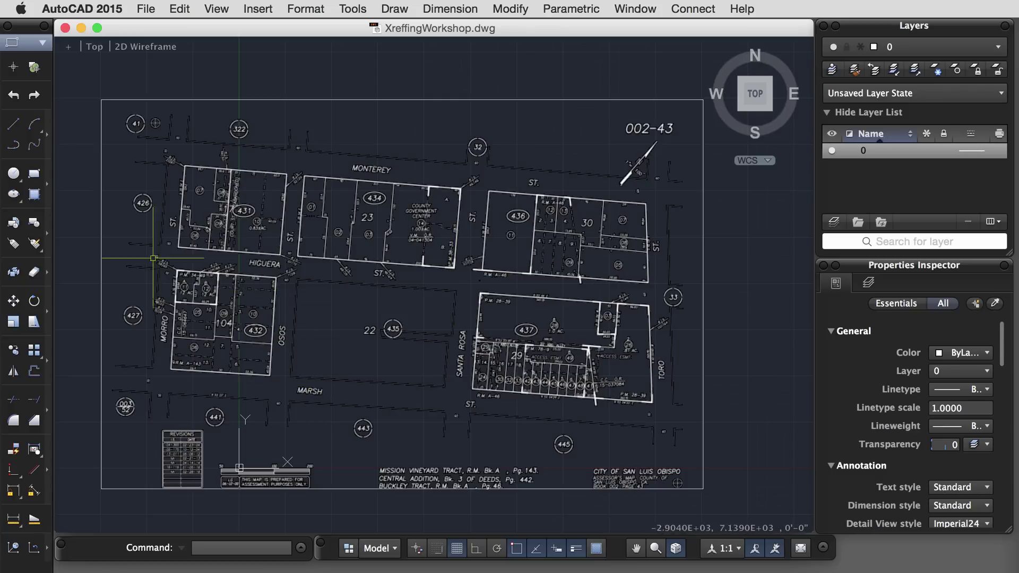
# Step: Start Rotate on the PDF underlay with the base point at block 431's southwest corner on Higuera Street
pyautogui.scroll(1, 104, 281)
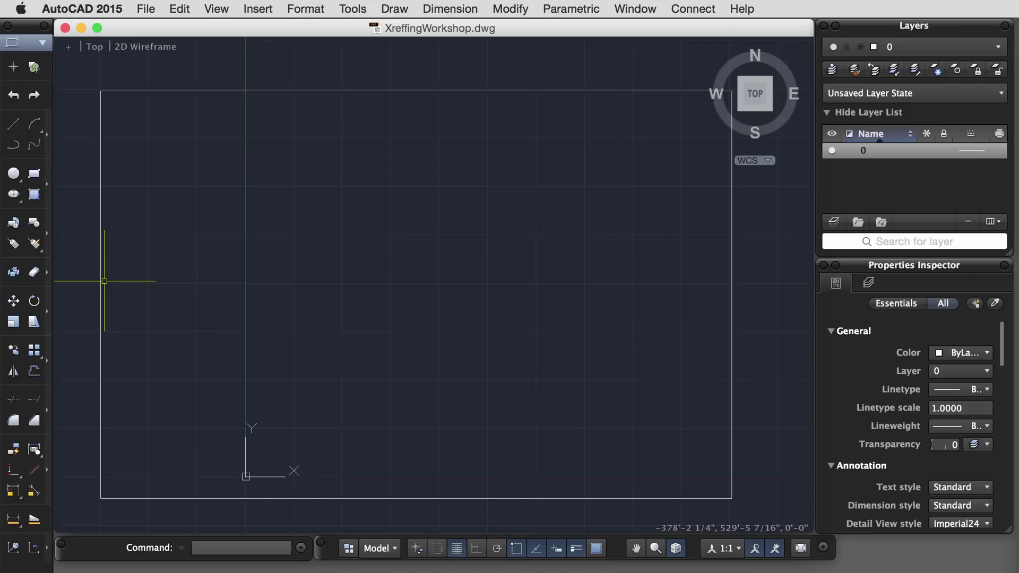
pyautogui.scroll(2, 104, 281)
pyautogui.scroll(1, 103, 289)
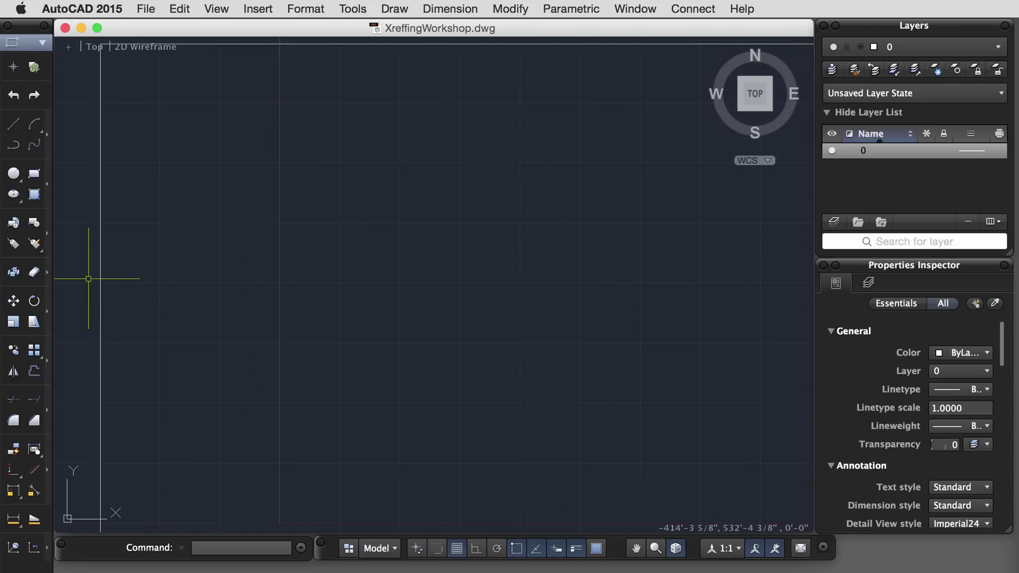
pyautogui.scroll(1, 98, 285)
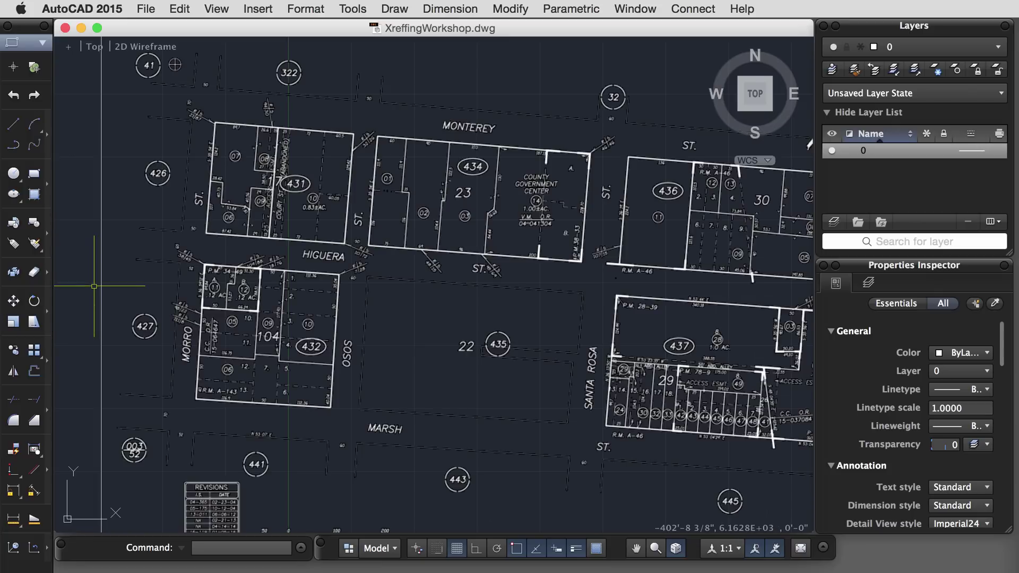
pyautogui.write('ro')
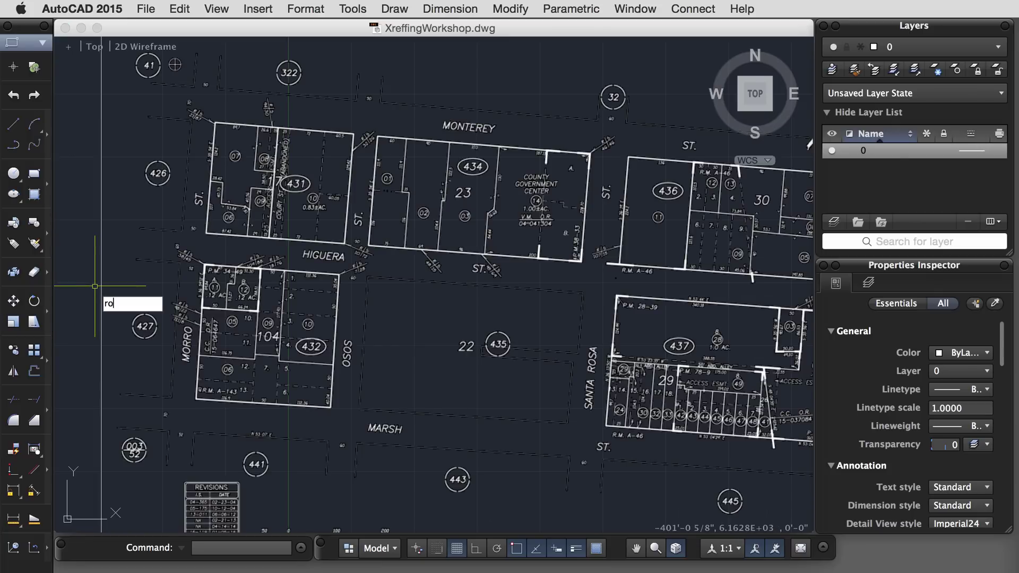
pyautogui.press('Return')
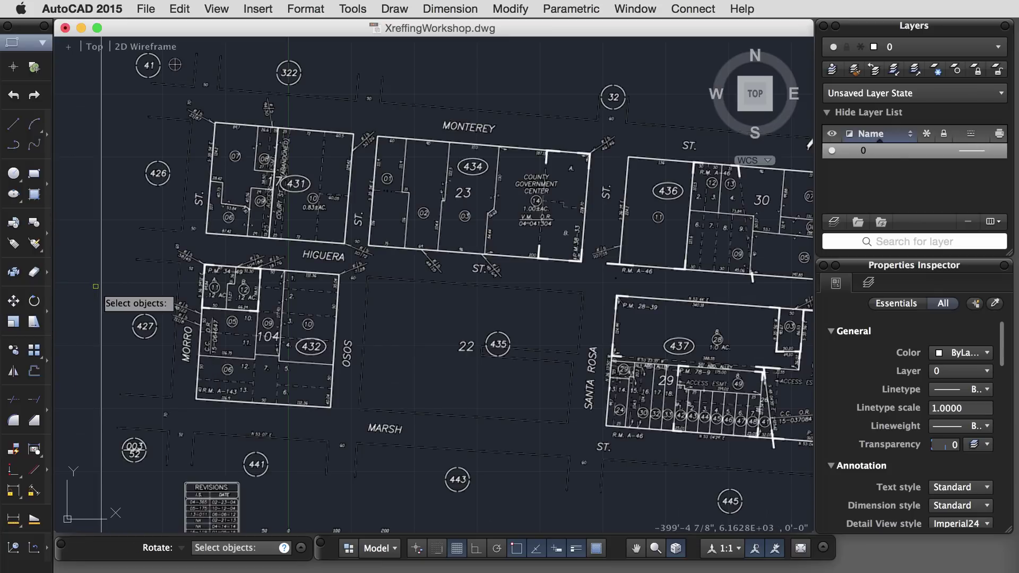
pyautogui.click(100, 282)
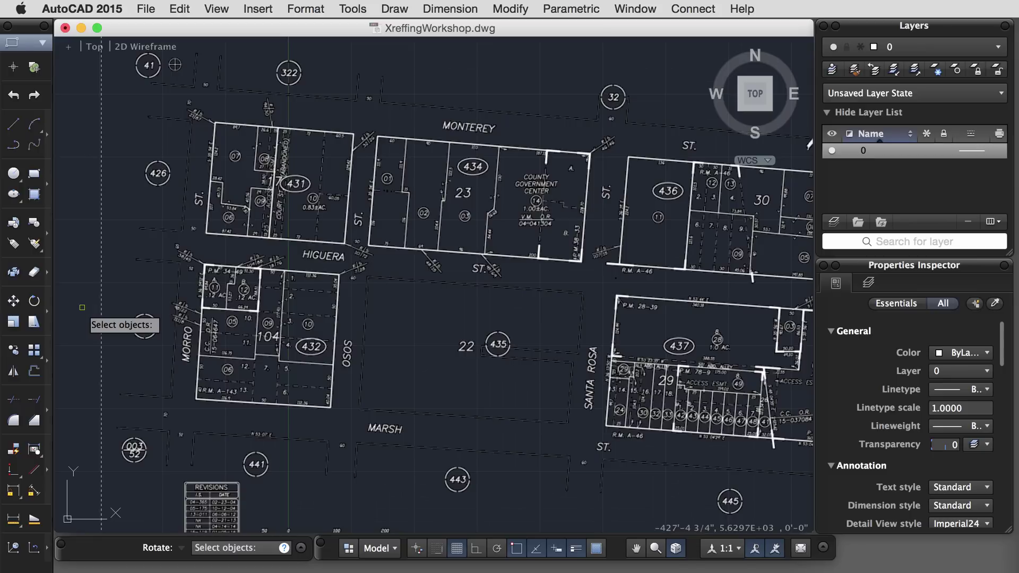
pyautogui.press('Return')
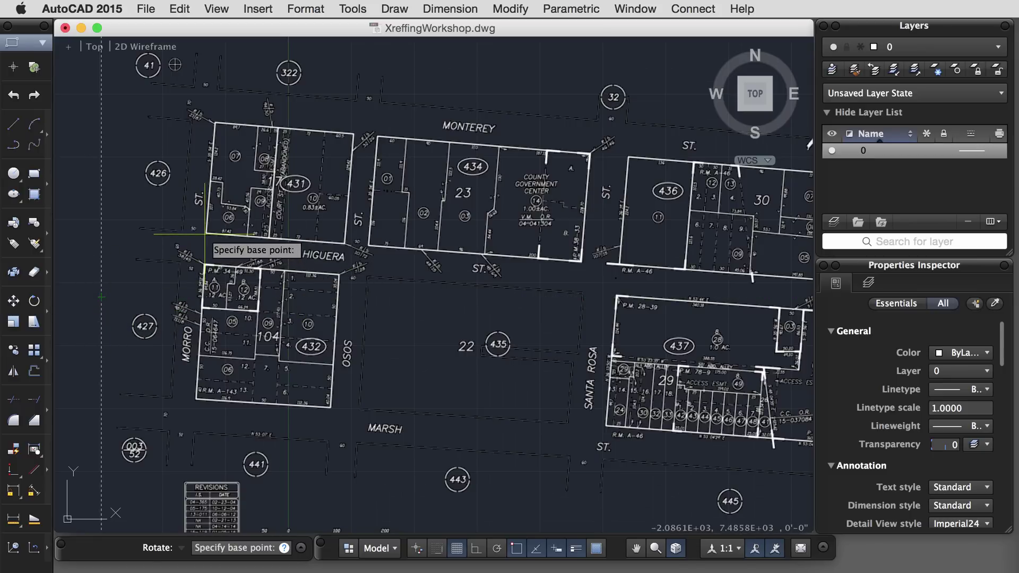
pyautogui.scroll(3, 205, 234)
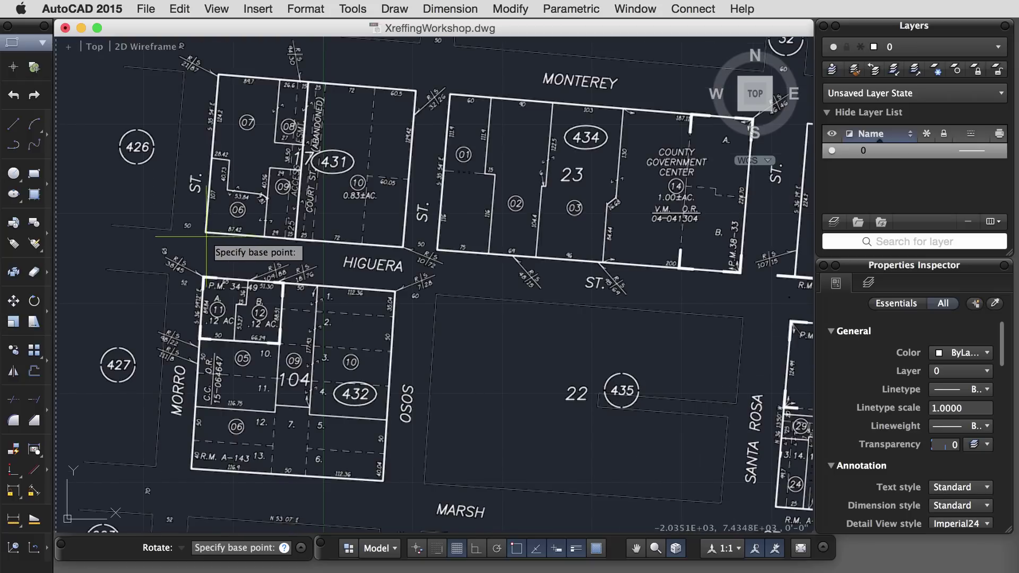
pyautogui.scroll(5, 205, 234)
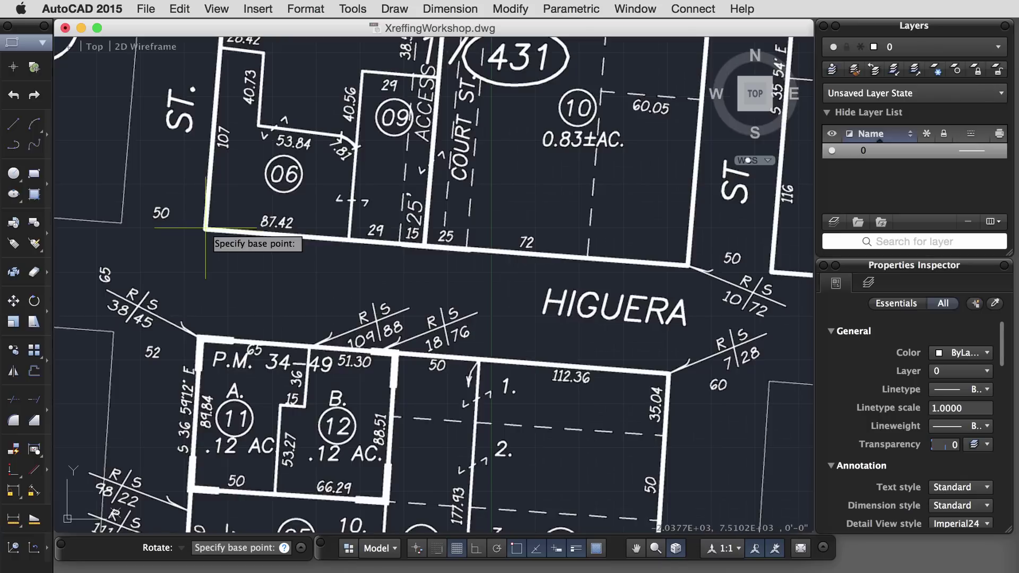
pyautogui.click(205, 229)
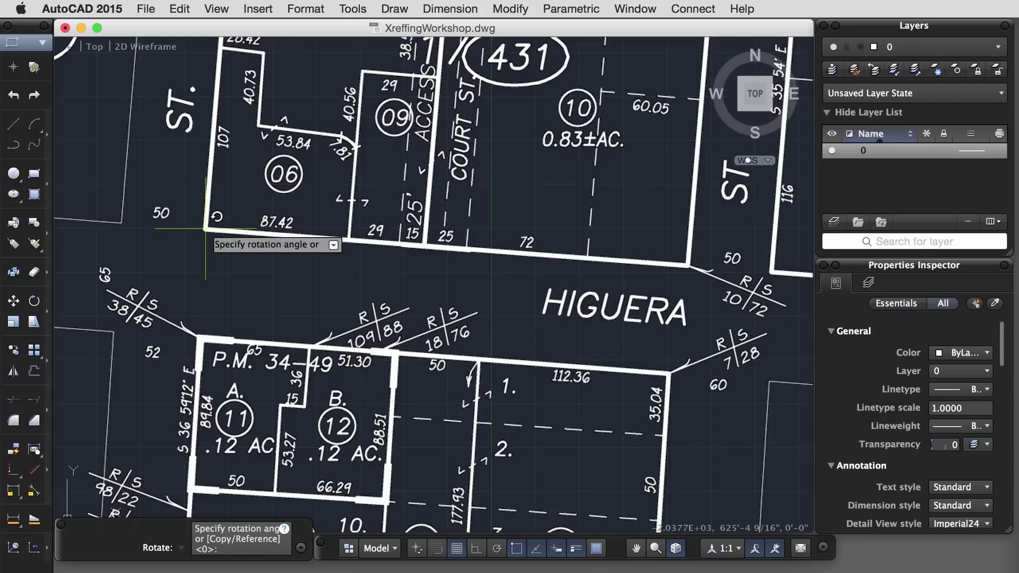
# Step: Rotate the underlay by Reference along block 431's Higuera Street edge, aligning it to 0° with Ortho on
pyautogui.press('Down')
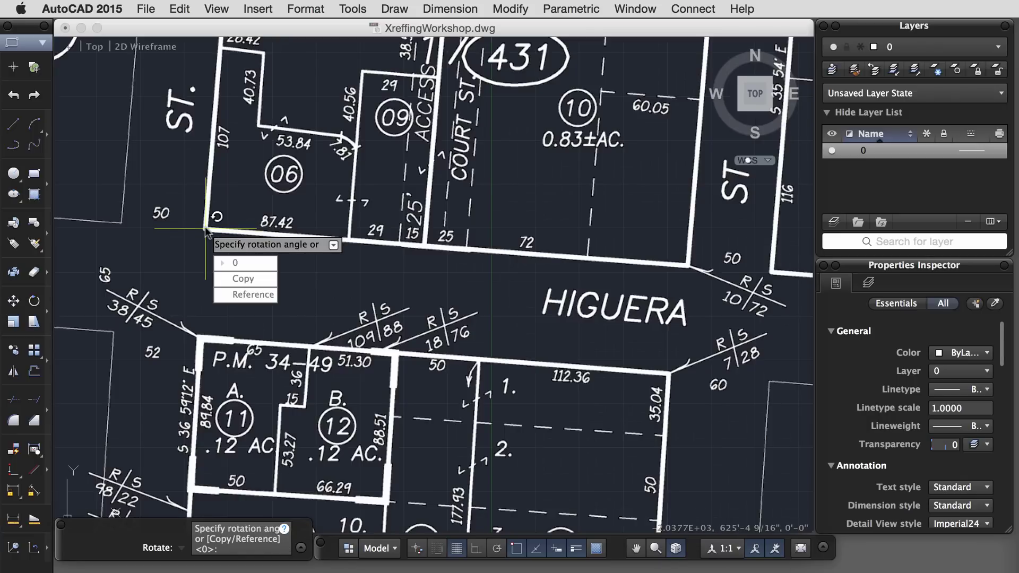
pyautogui.click(250, 295)
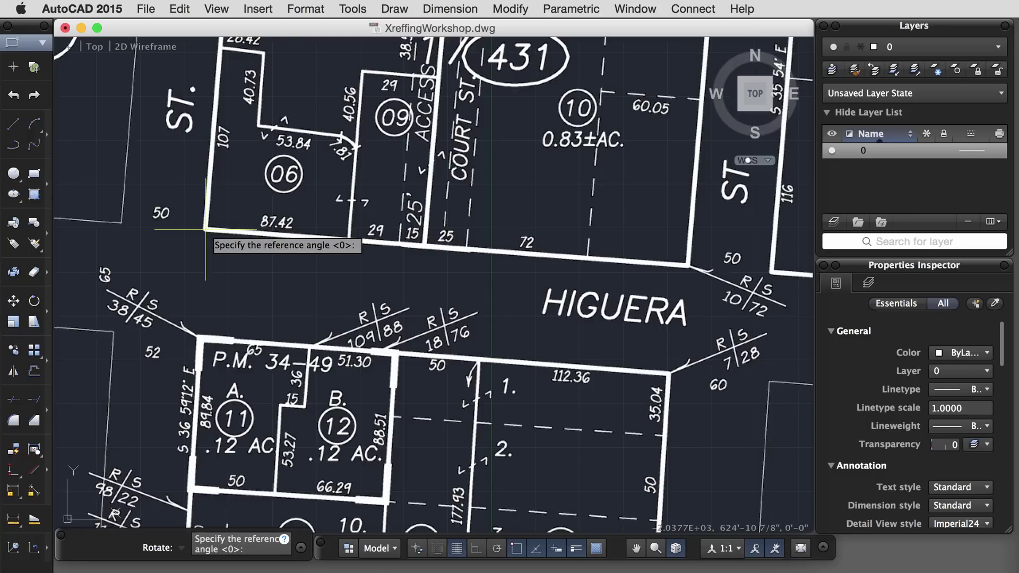
pyautogui.click(206, 229)
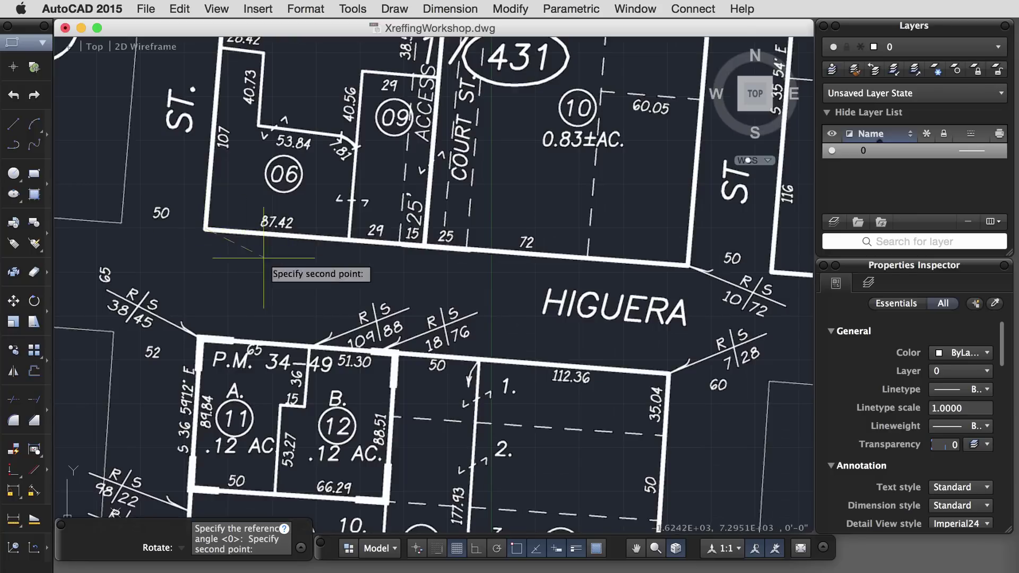
pyautogui.click(686, 265)
pyautogui.scroll(5, 690, 276)
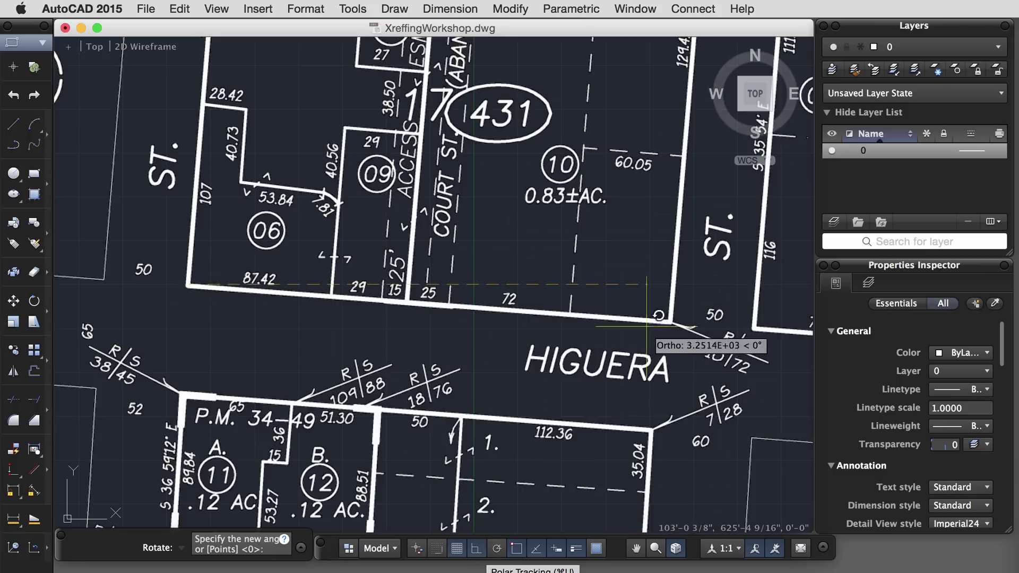
pyautogui.click(702, 284)
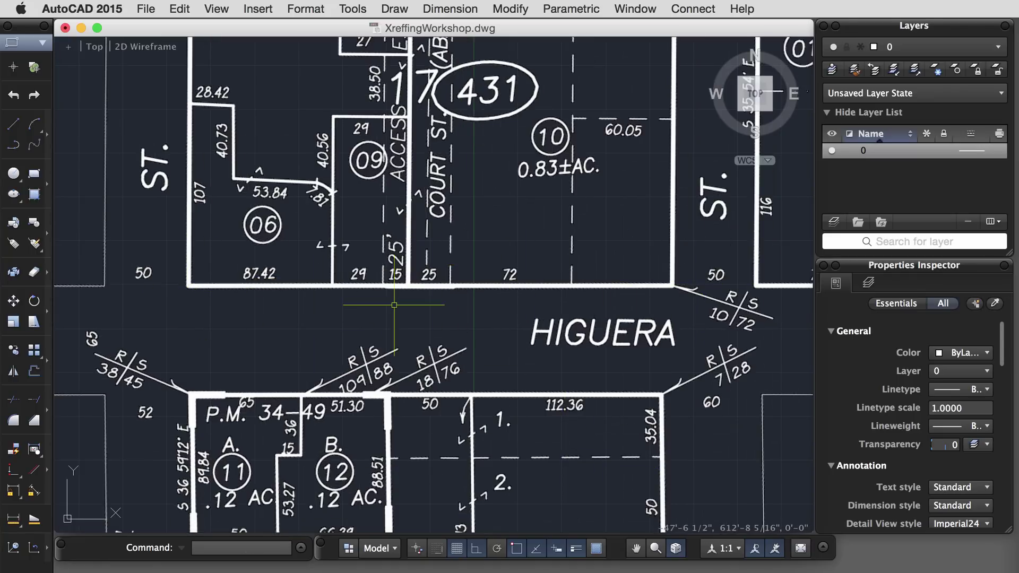
# Step: Draw a horizontal check line from block 431's southwest corner along Higuera Street past the map's east edge
pyautogui.scroll(-1, 394, 305)
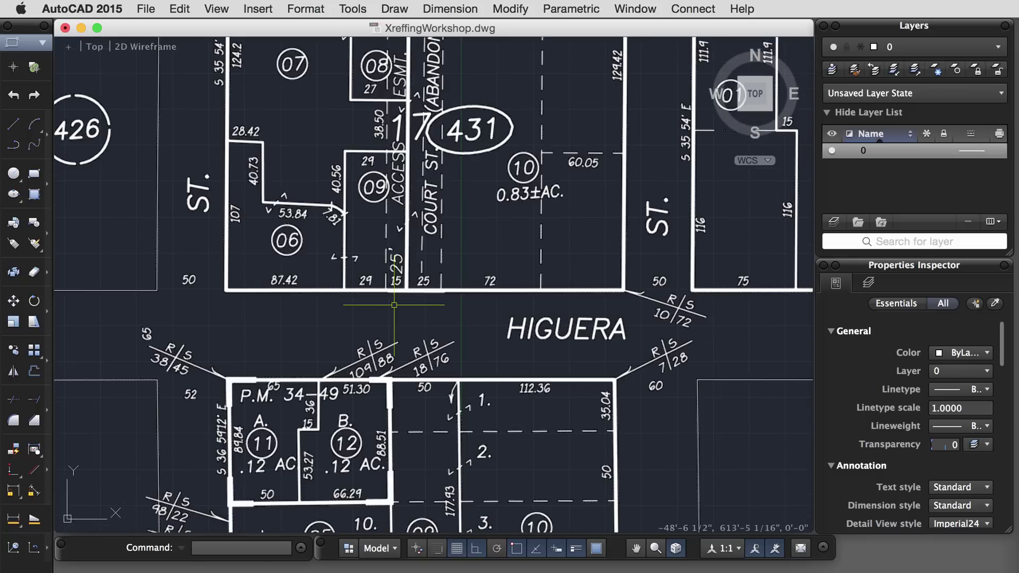
pyautogui.write('l')
pyautogui.press('Return')
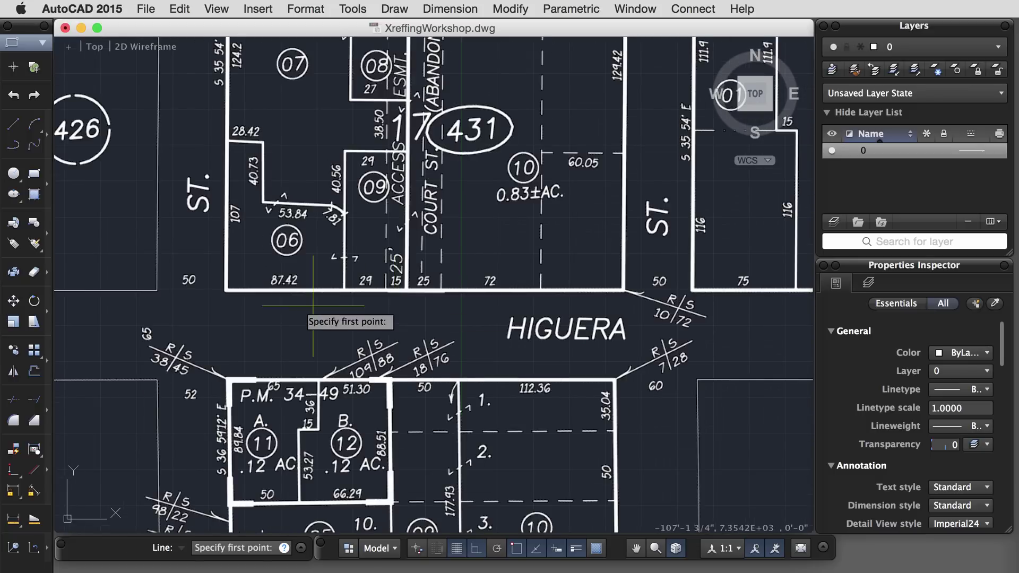
pyautogui.click(224, 293)
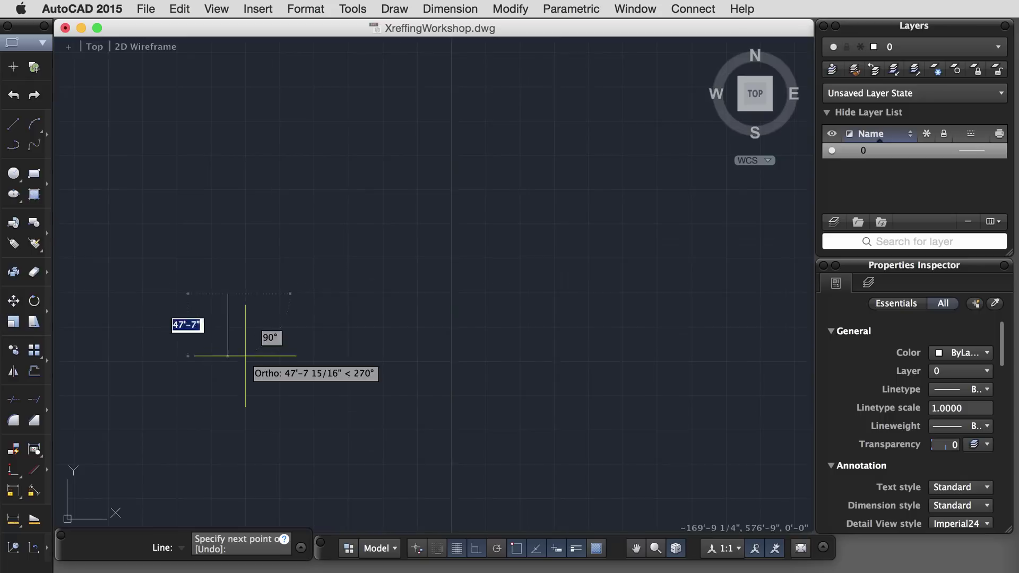
pyautogui.scroll(-1, 246, 356)
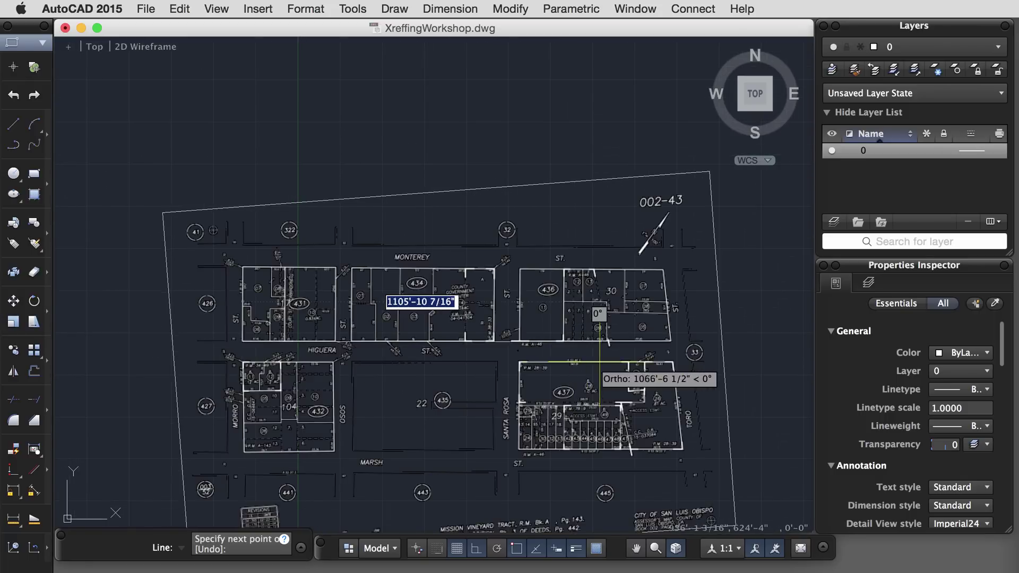
pyautogui.click(768, 387)
pyautogui.press('Return')
# Step: Compare the check line with the block edges near Toro Street and delete the line
pyautogui.scroll(5, 664, 344)
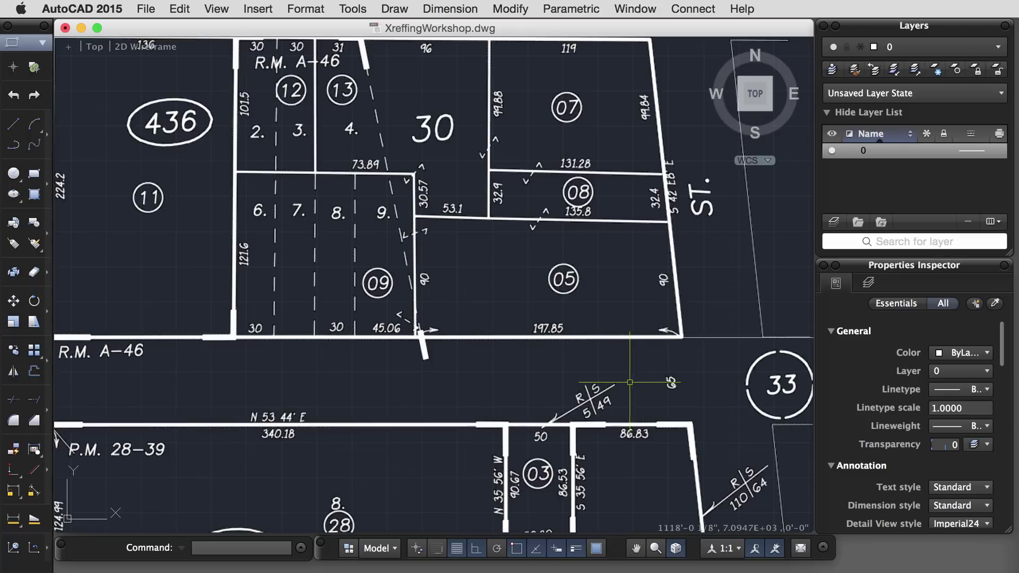
pyautogui.scroll(1, 664, 344)
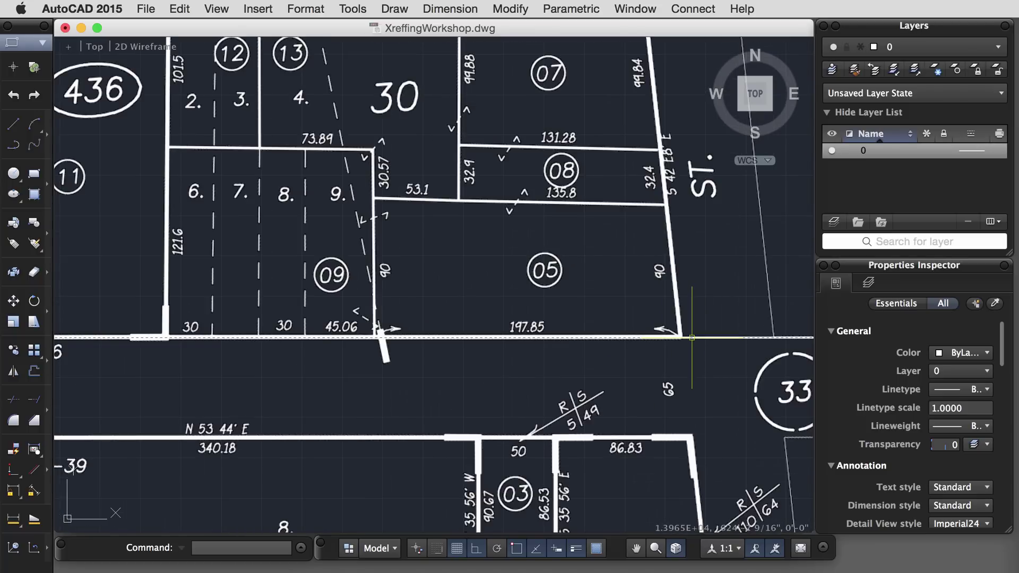
pyautogui.click(693, 338)
pyautogui.press('Delete')
pyautogui.scroll(-6, 706, 410)
pyautogui.click(684, 463)
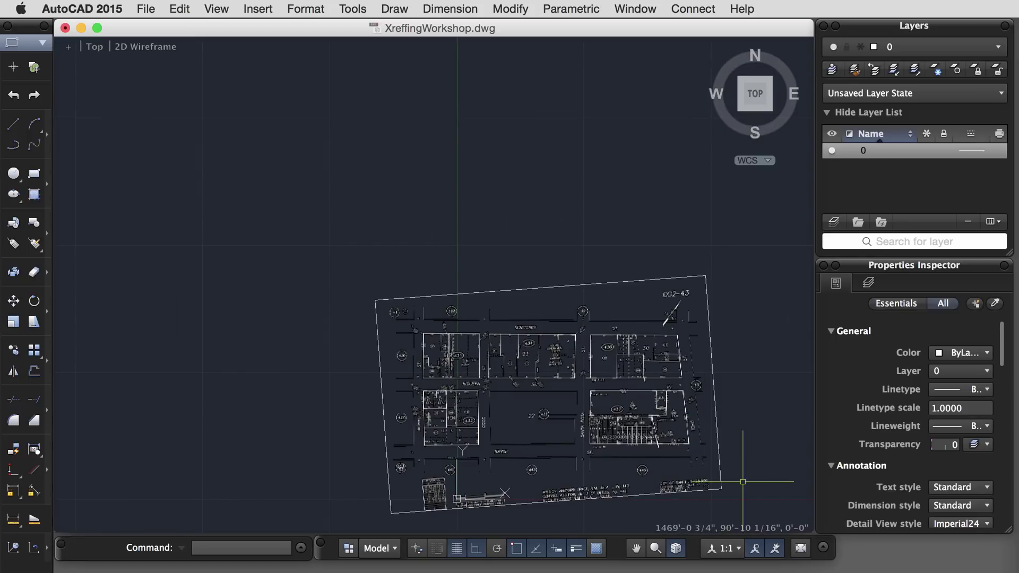
pyautogui.click(746, 471)
pyautogui.moveTo(745, 471); pyautogui.dragTo(667, 432, button='middle')
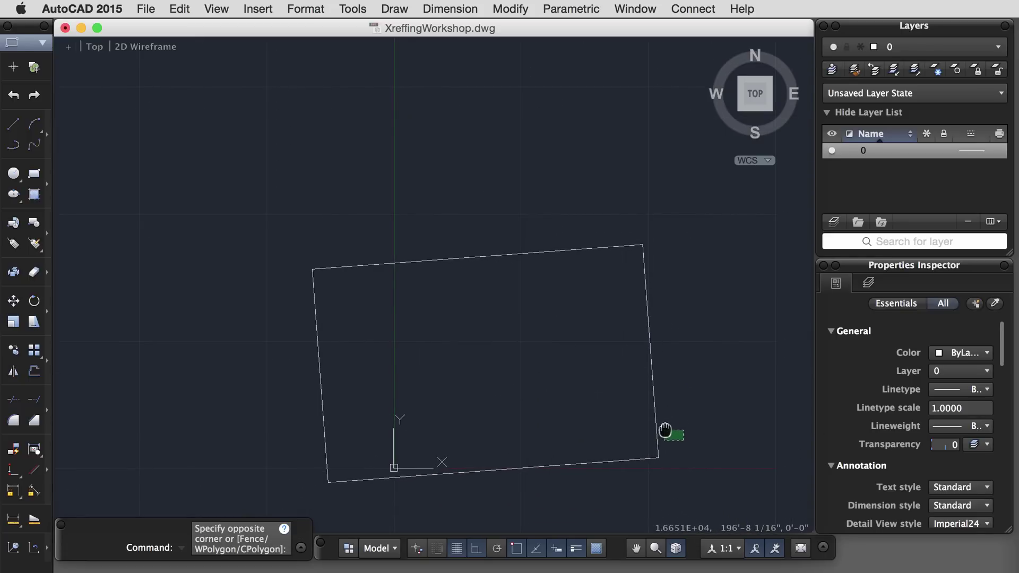
pyautogui.press('Escape')
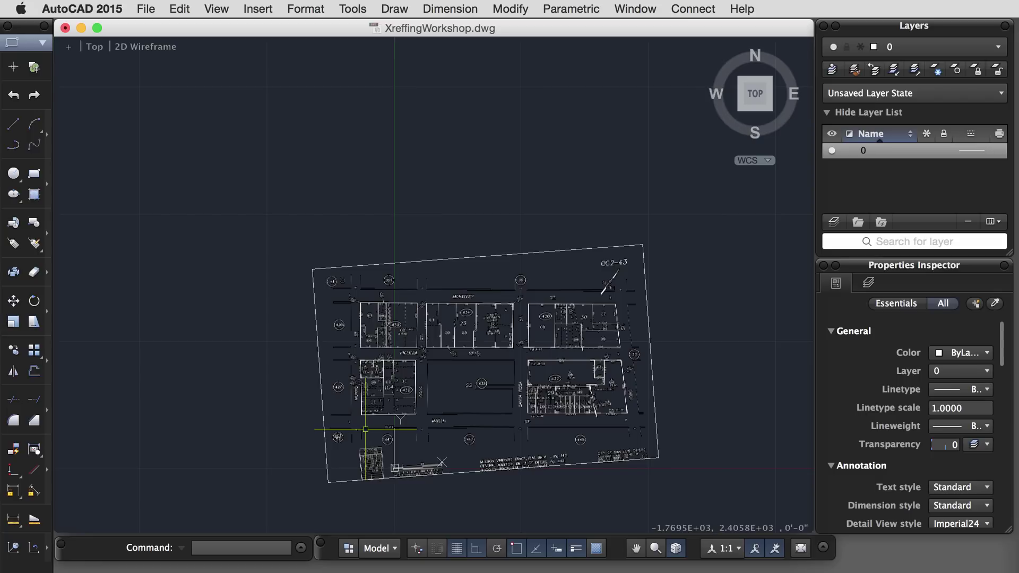
pyautogui.scroll(3, 361, 420)
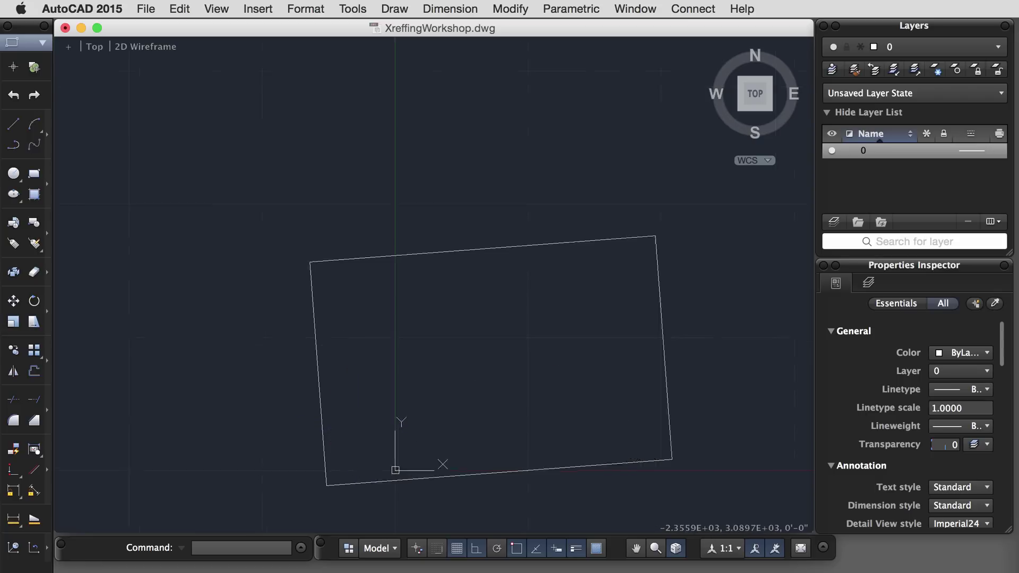
pyautogui.scroll(1, 356, 417)
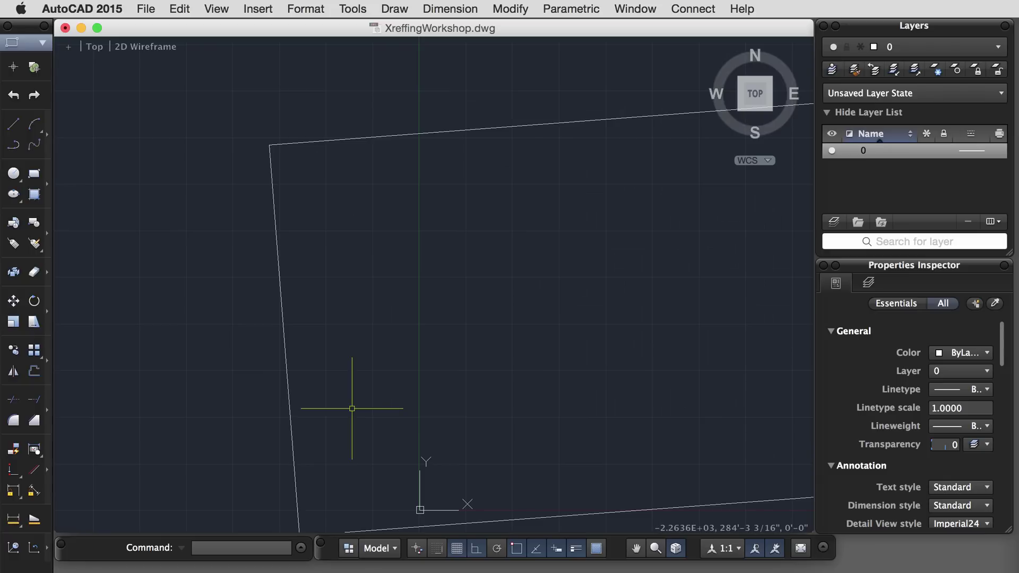
# Step: Move the PDF underlay from block 432's southwest corner at Morro and Marsh Streets to the origin at 0,0
pyautogui.scroll(-1, 352, 408)
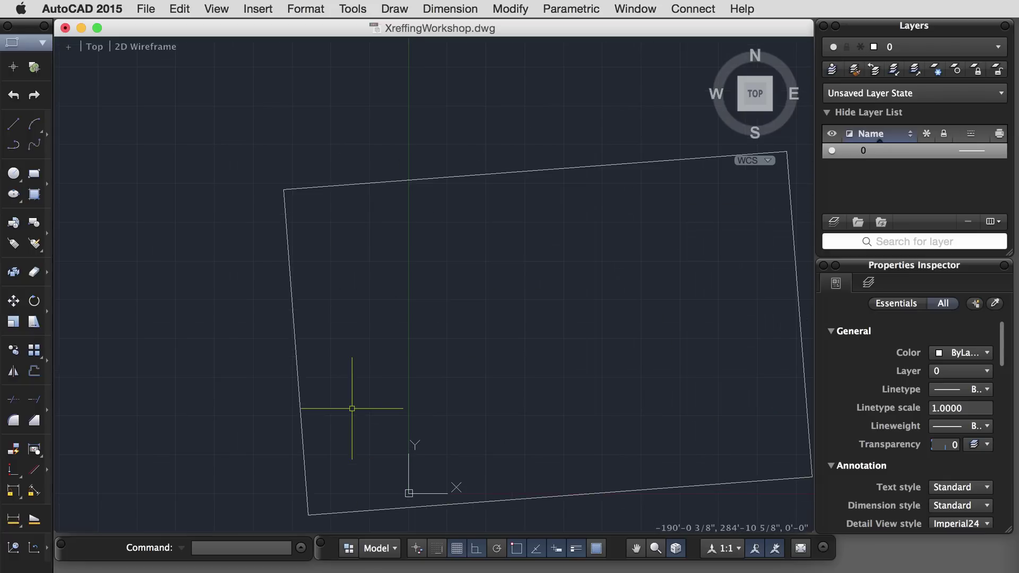
pyautogui.scroll(-2, 387, 439)
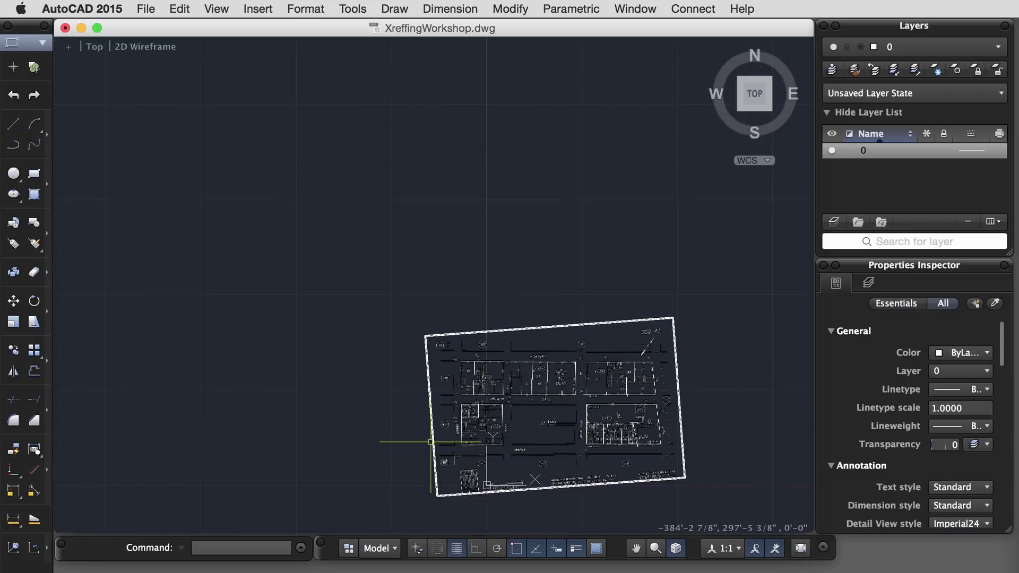
pyautogui.write('m')
pyautogui.press('Return')
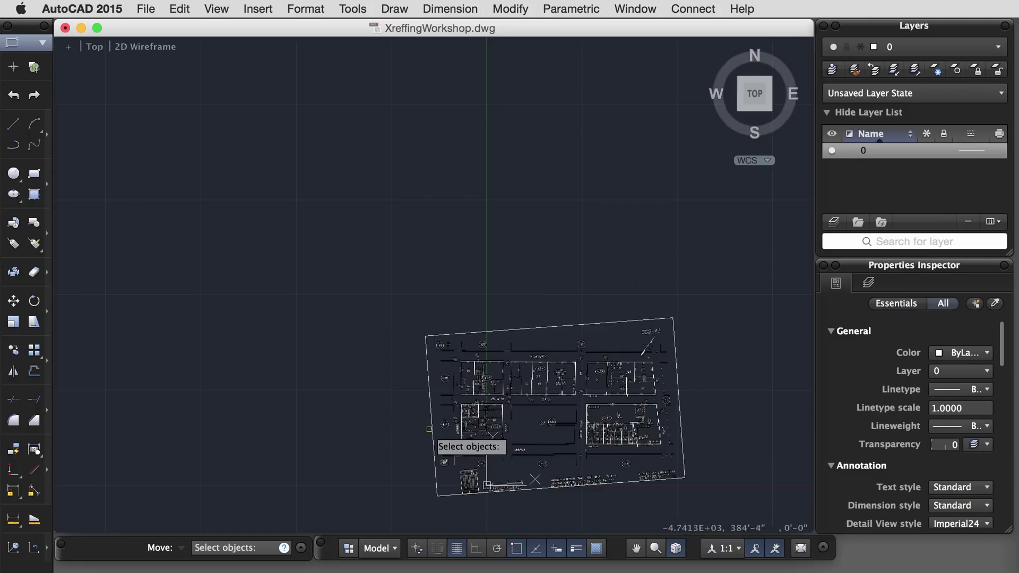
pyautogui.click(429, 439)
pyautogui.press('Return')
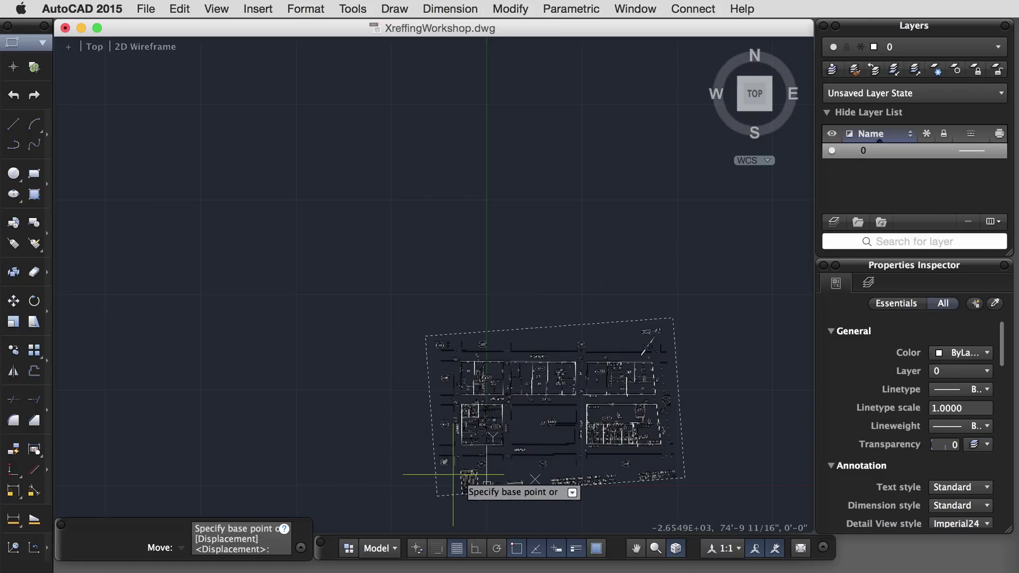
pyautogui.scroll(3, 474, 477)
pyautogui.scroll(5, 474, 478)
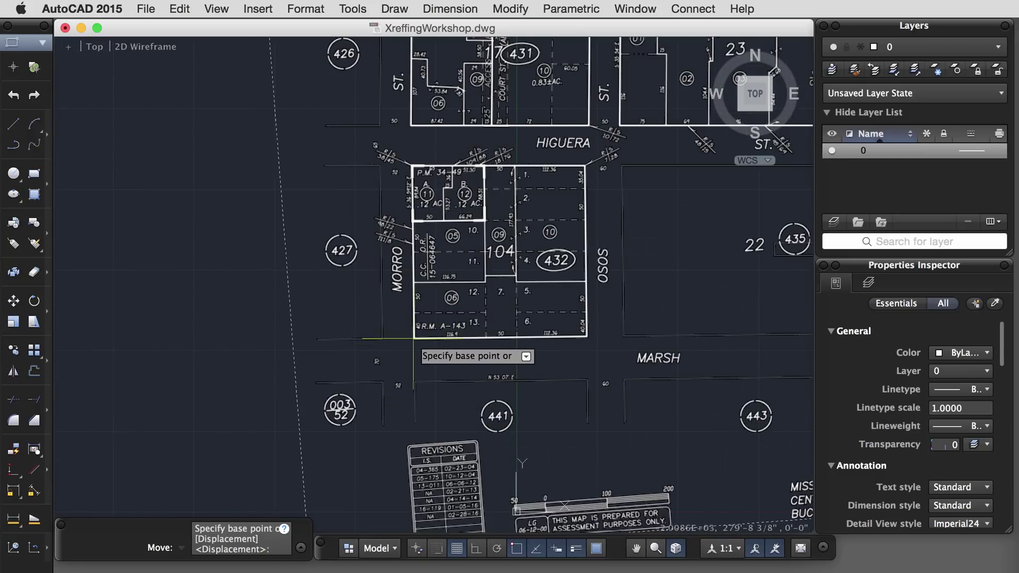
pyautogui.click(414, 338)
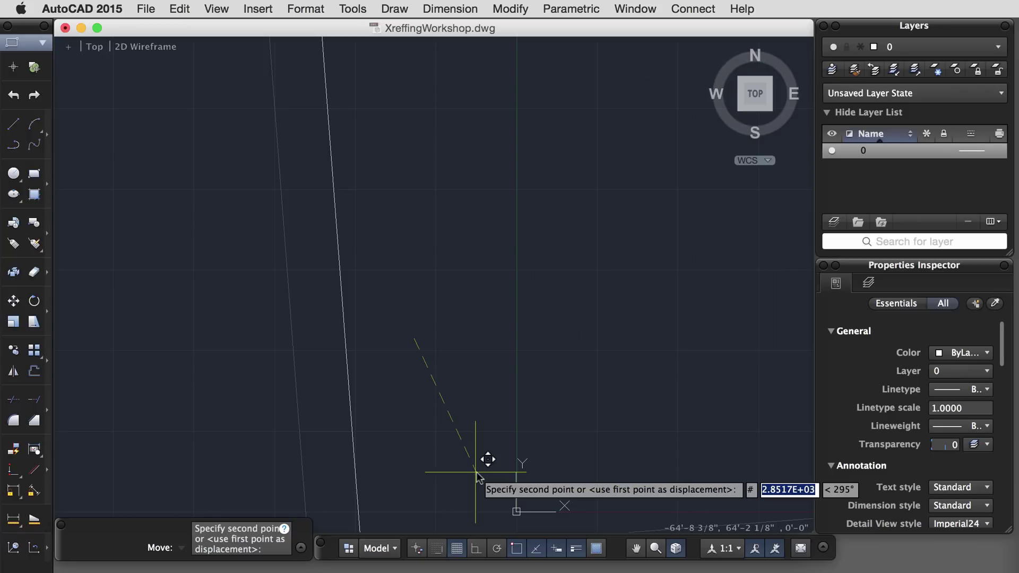
pyautogui.write('0,0,')
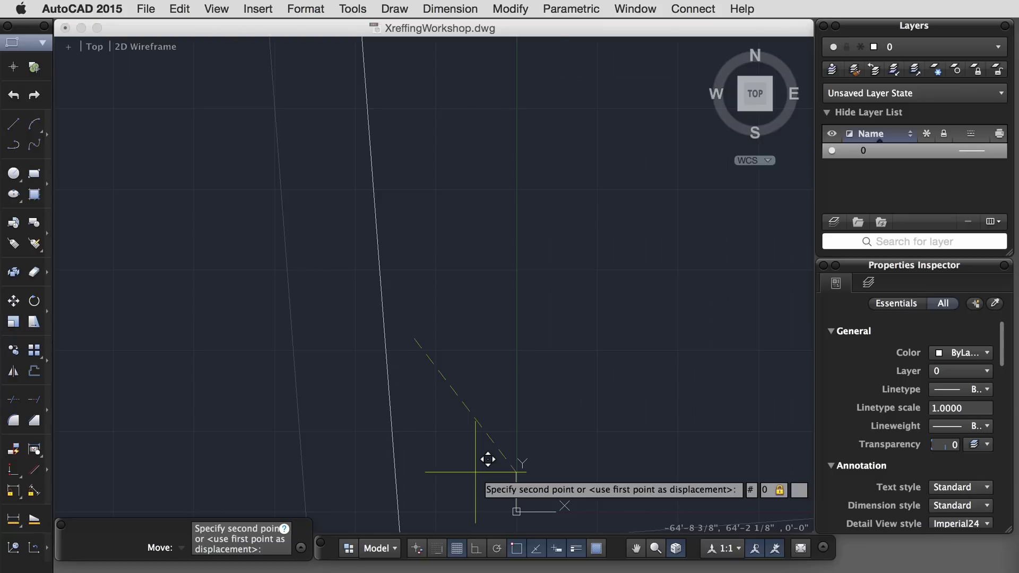
pyautogui.press('Return')
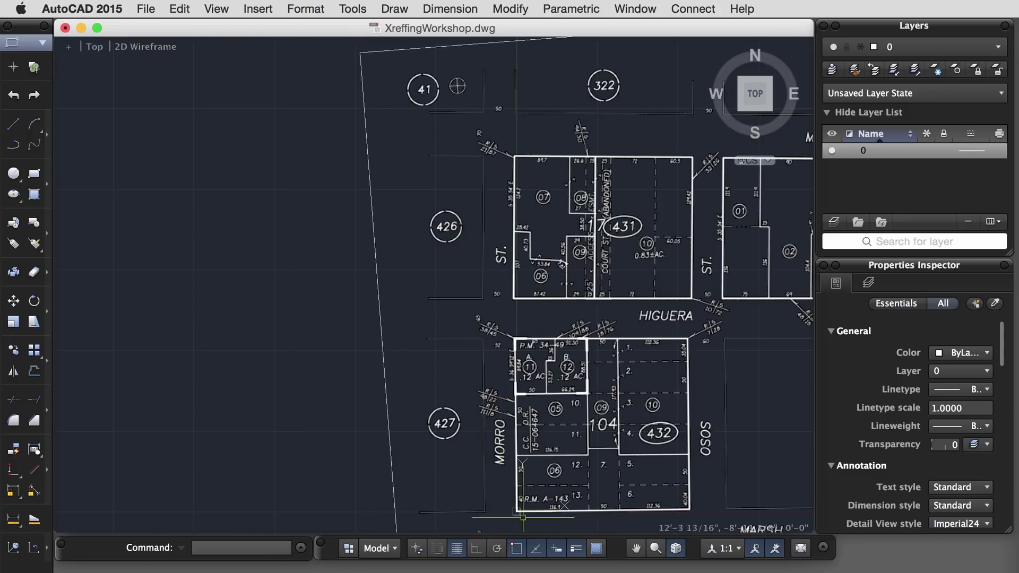
# Step: Undo the underlay's move and redo it to compare the two positions
pyautogui.press('super+z')
pyautogui.scroll(-5, 519, 495)
pyautogui.press('super+shift+z')
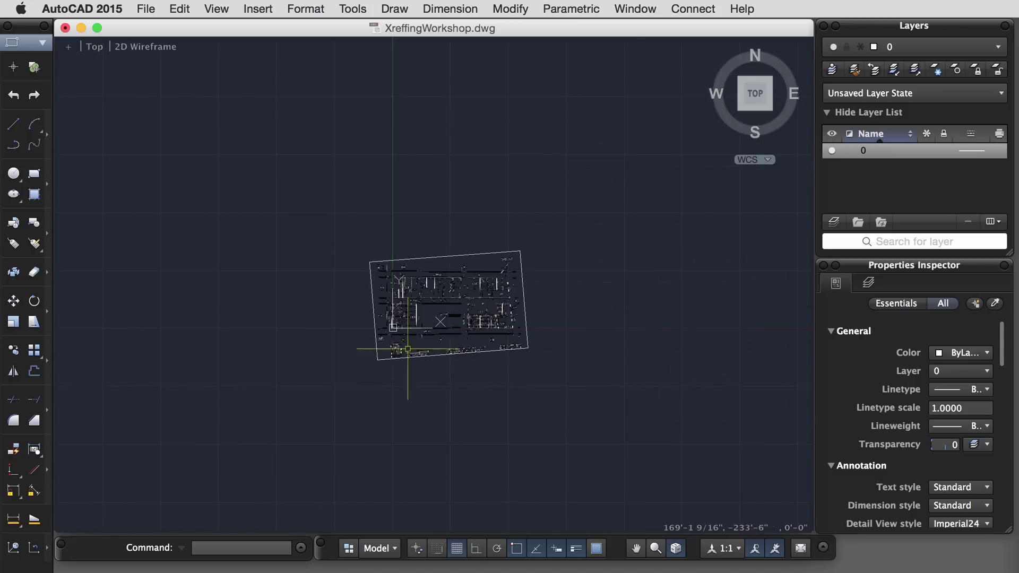
# Step: Check block 432's southwest corner against the origin, and the placement of the whole underlay
pyautogui.scroll(10, 396, 339)
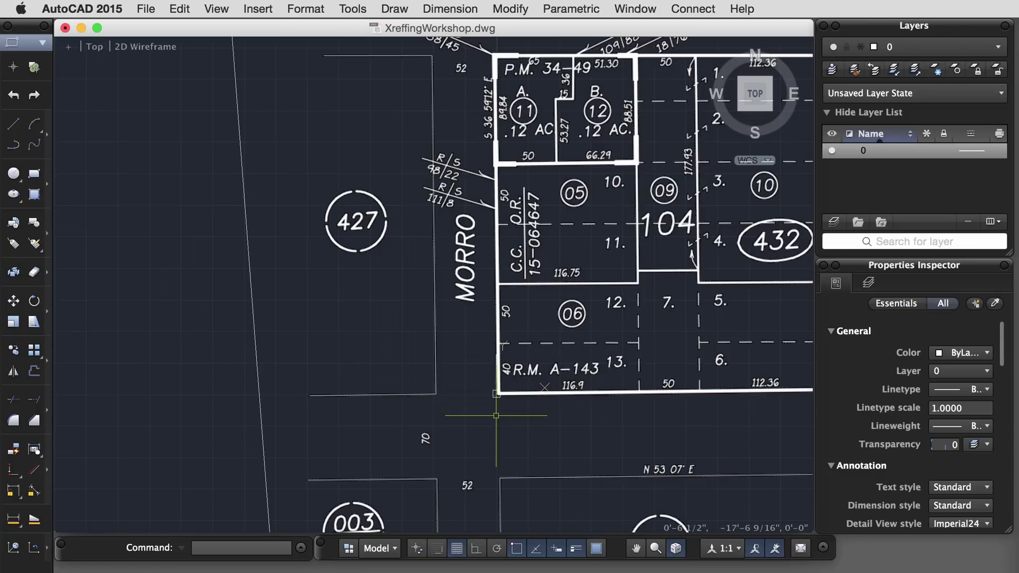
pyautogui.scroll(-2, 496, 415)
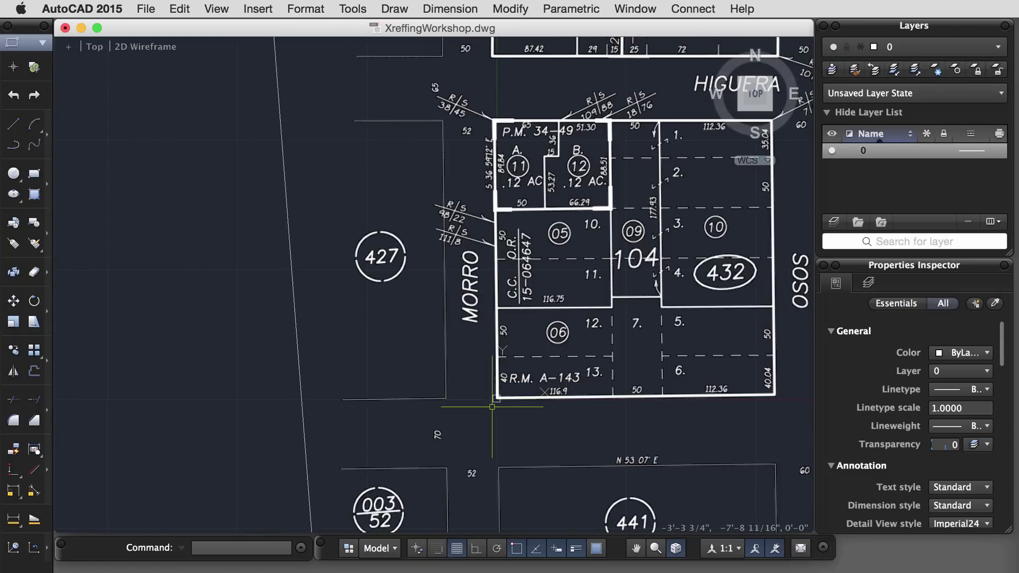
pyautogui.scroll(-5, 492, 407)
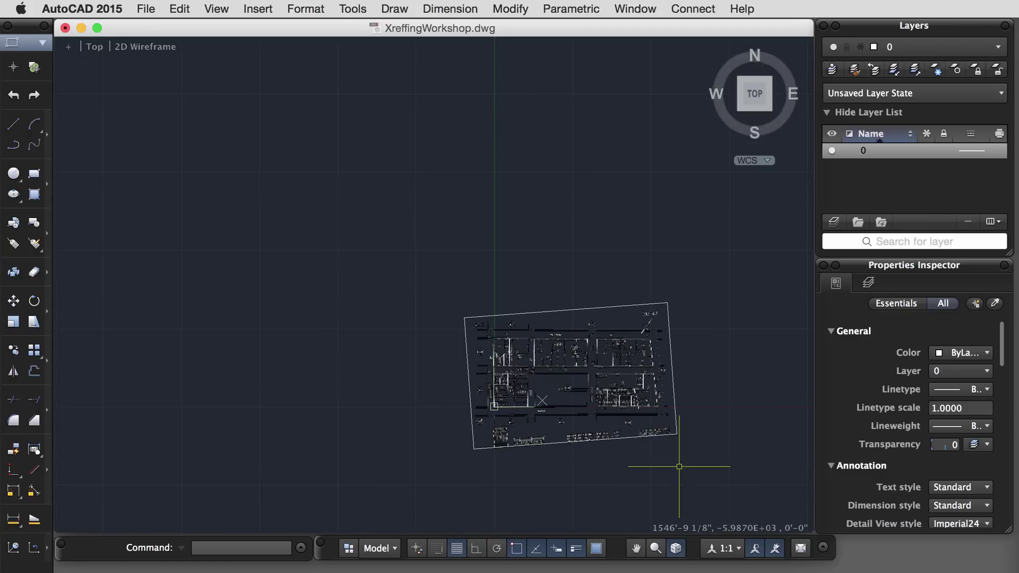
pyautogui.scroll(5, 686, 463)
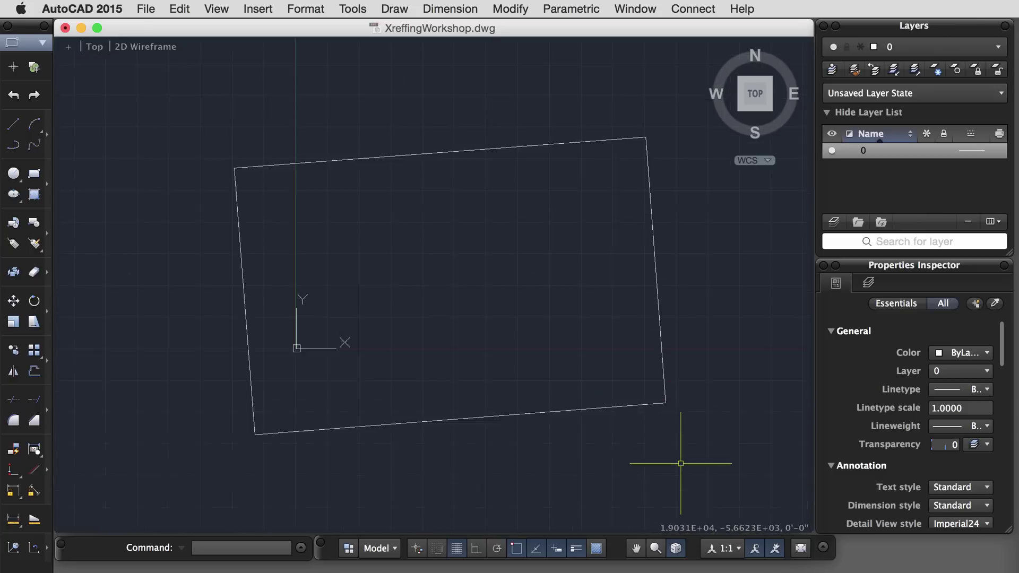